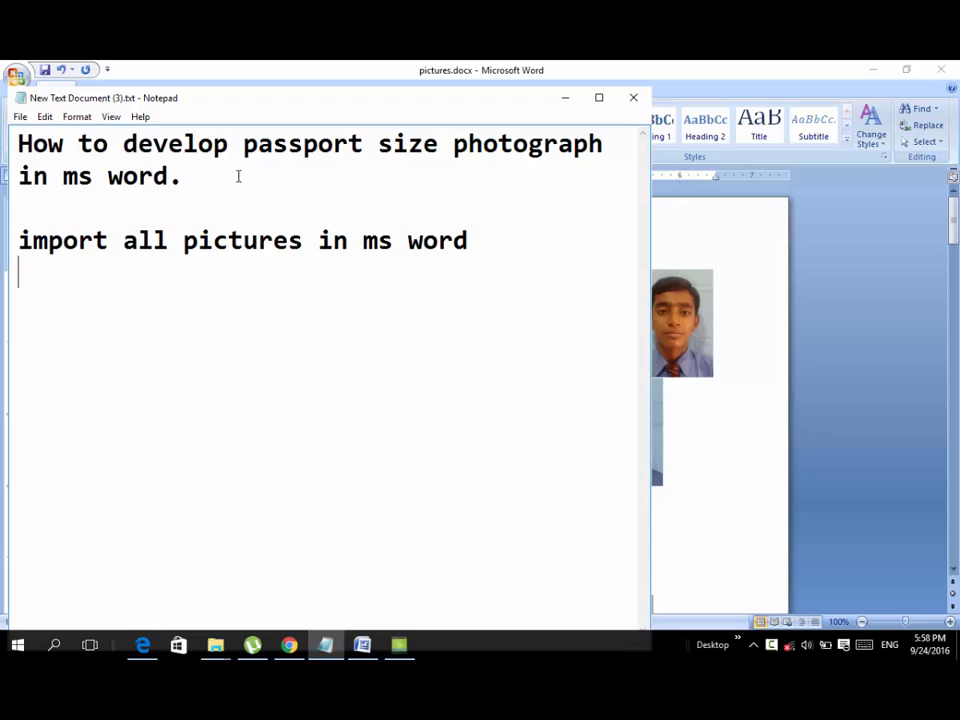
Switch to the Word document pictures.docx and close it without saving the changes.
left_click(747, 245)
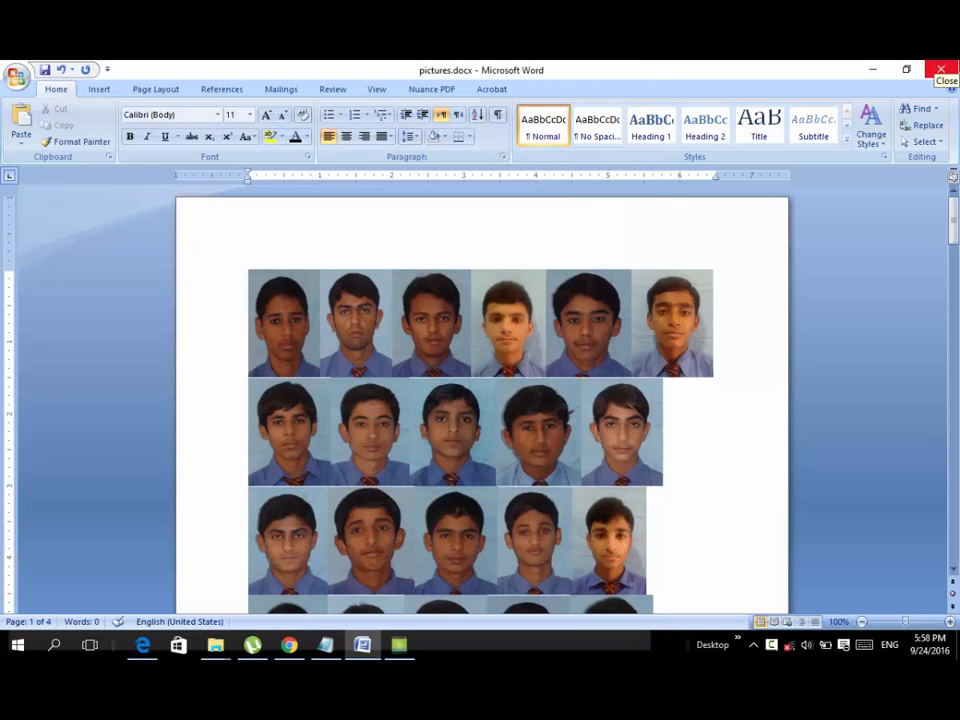
left_click(941, 69)
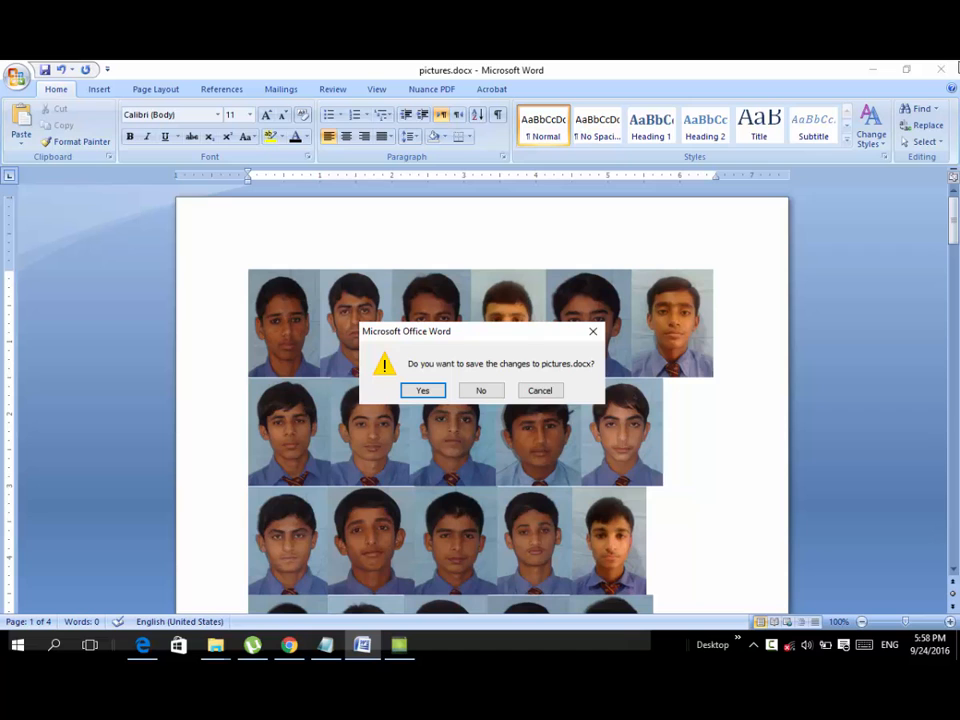
left_click(479, 391)
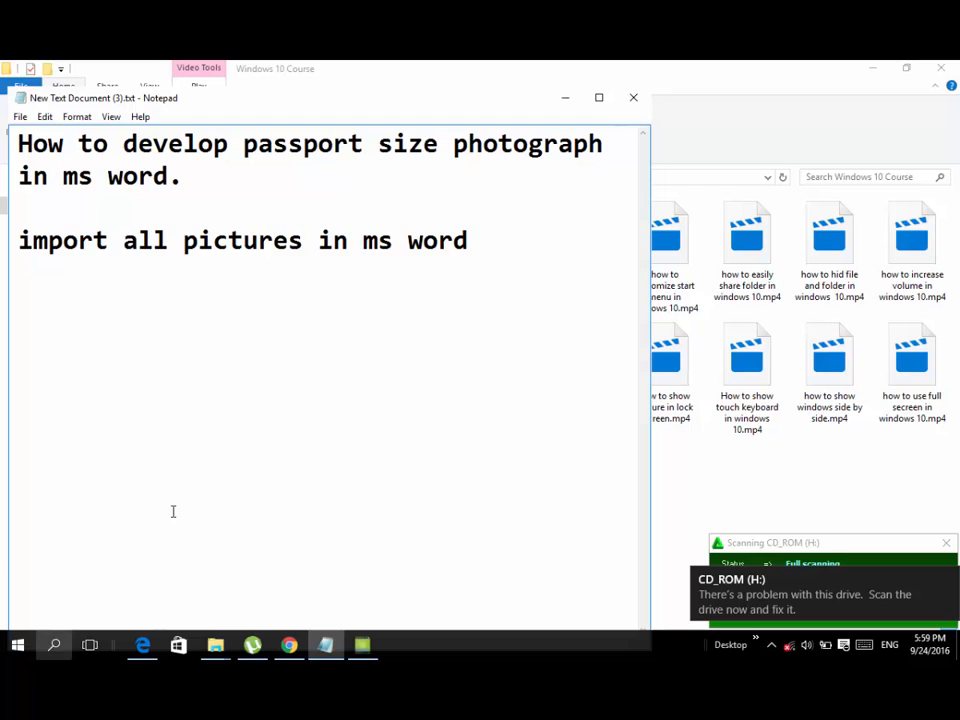
Search the computer for "word" and launch Microsoft Office Word 2007 with a blank document.
key("super")
type("word")
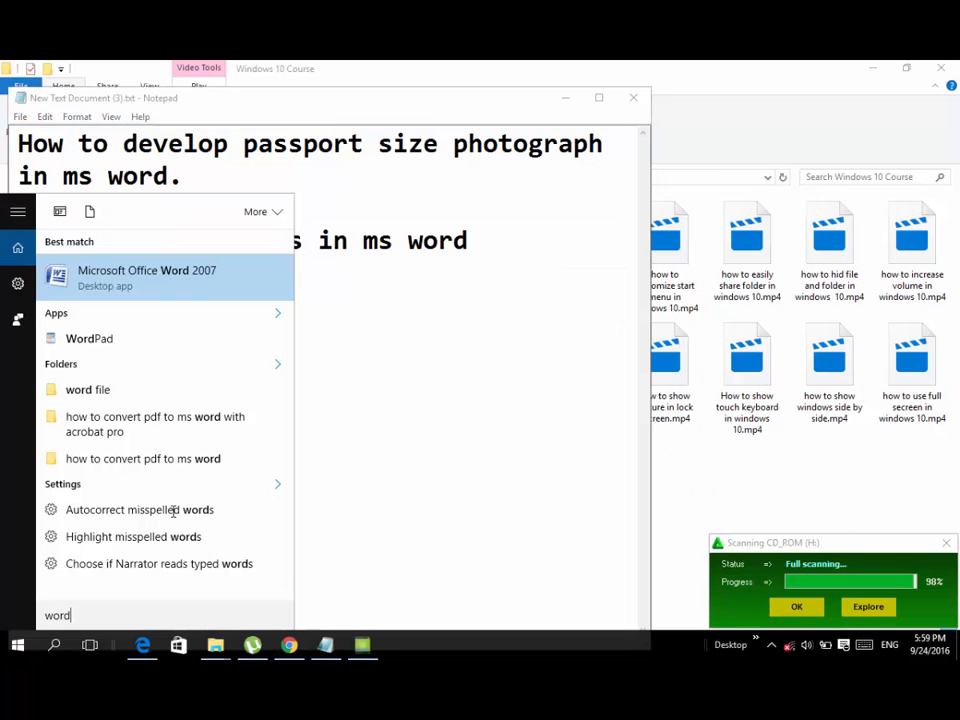
key("Return")
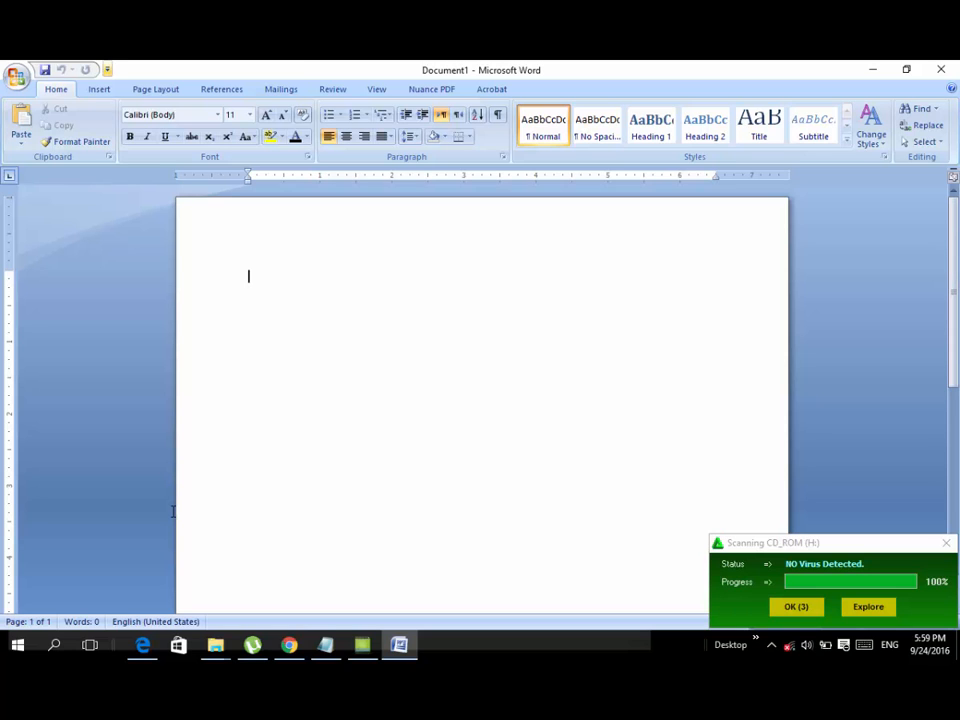
Insert all pictures from the "Pics 4th Entry 9th class" folder on CD_ROM (H:) into the blank document.
key("alt+n")
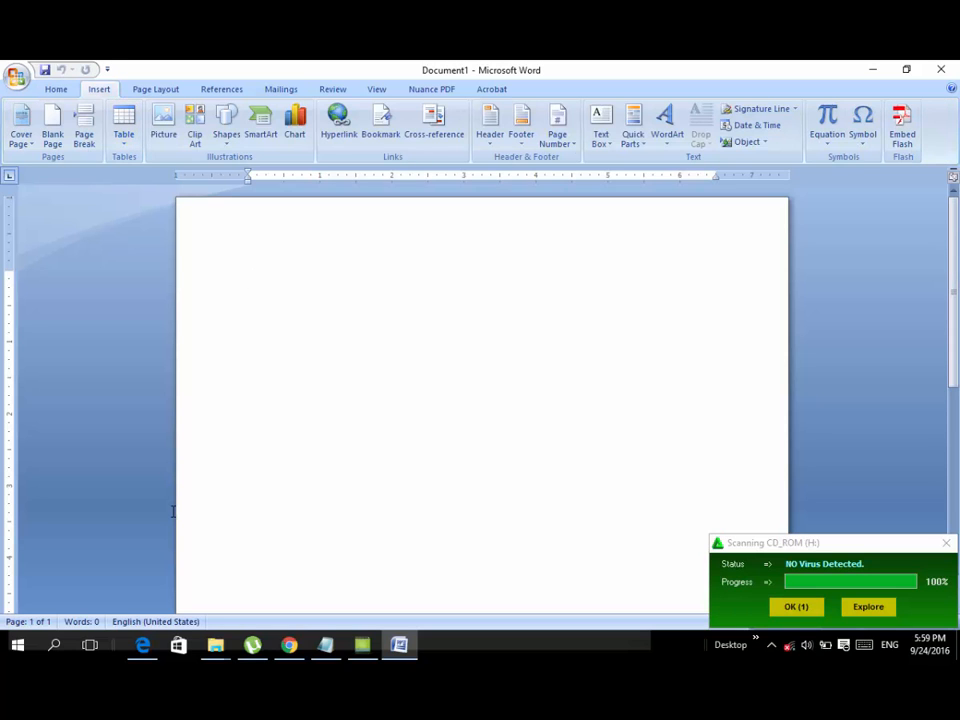
key("p")
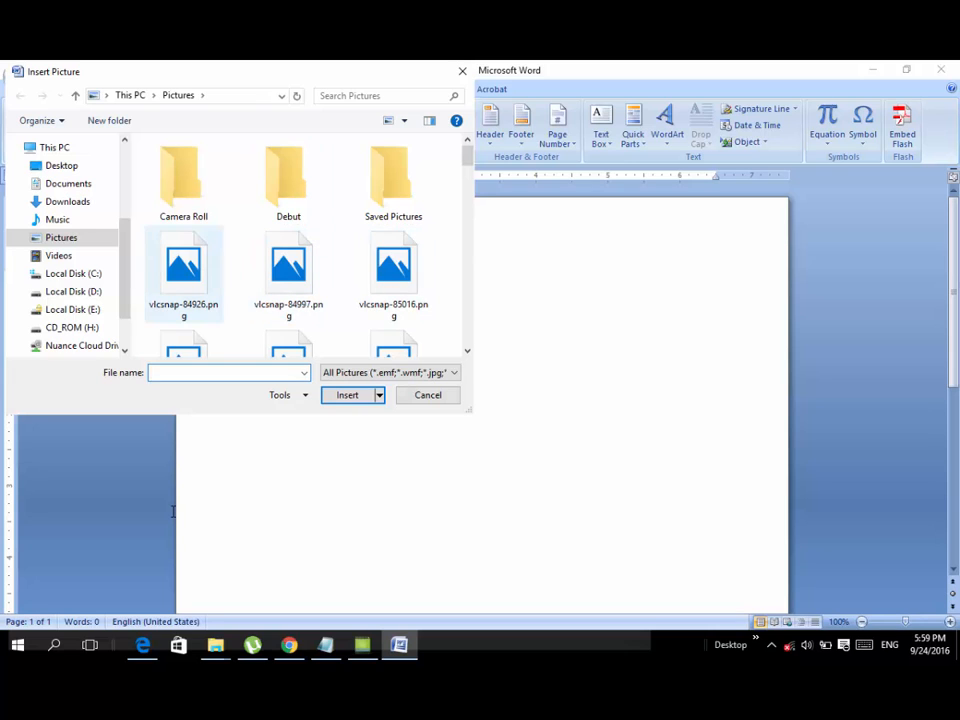
left_click(72, 328)
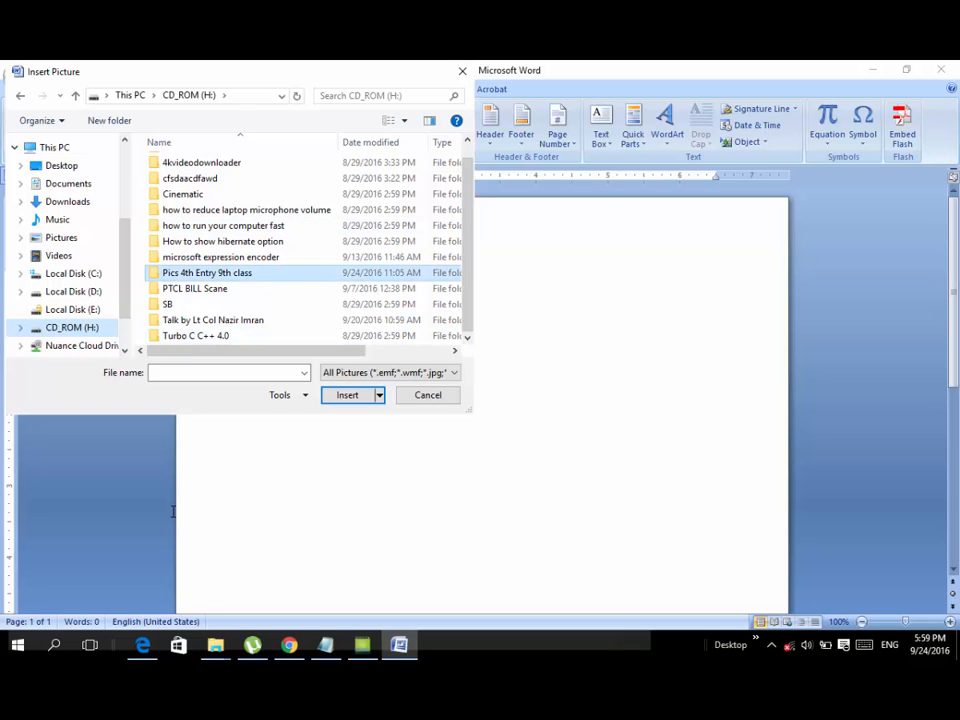
double_click(207, 273)
left_click(181, 211)
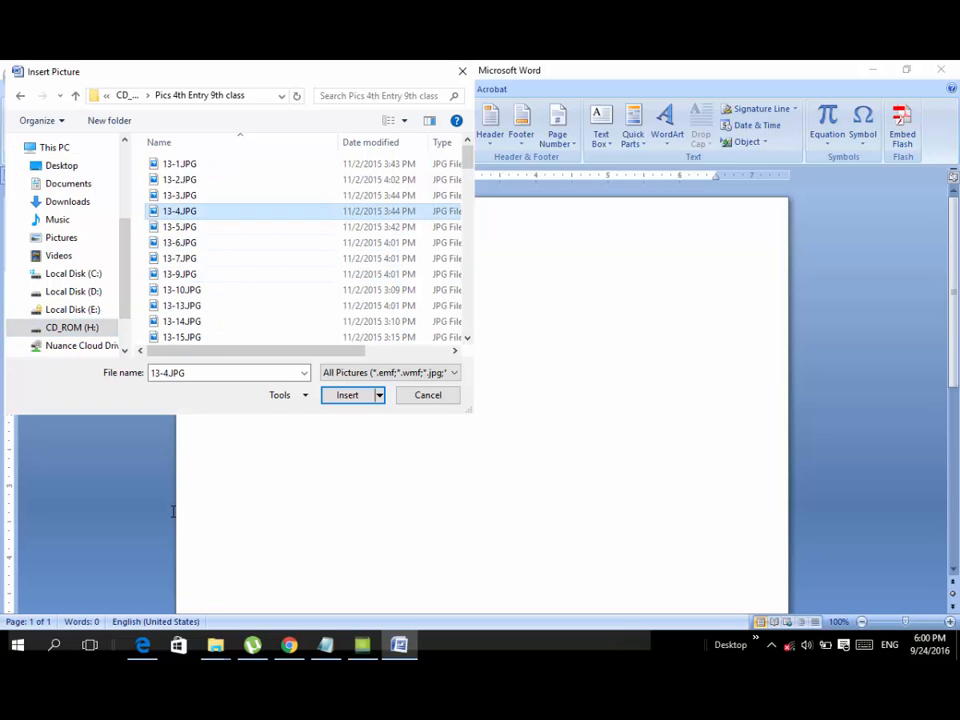
key("ctrl+a")
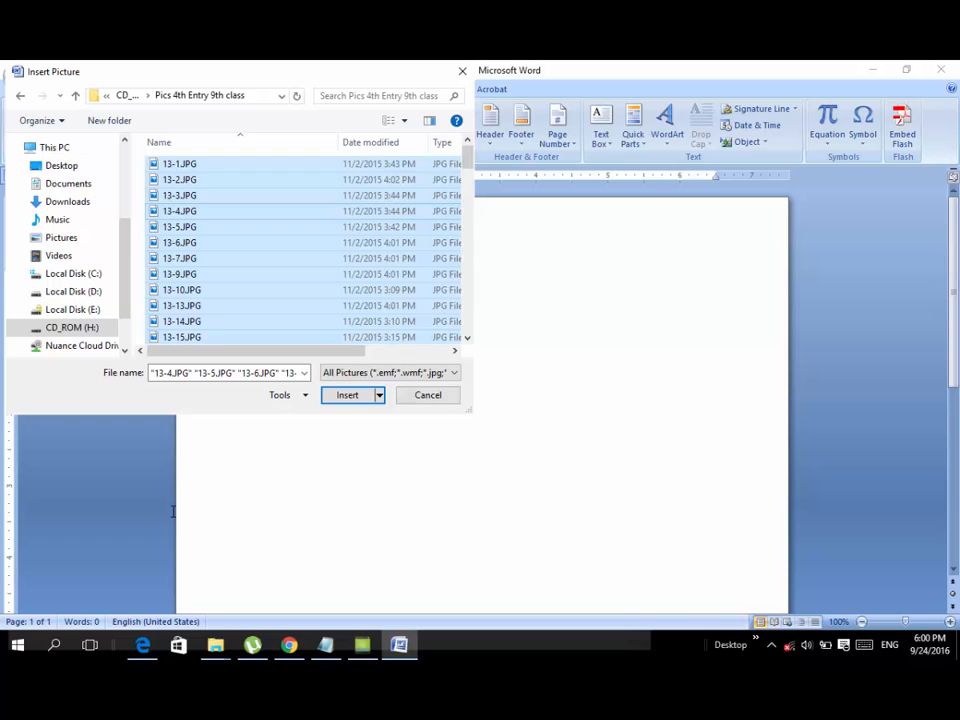
key("Return")
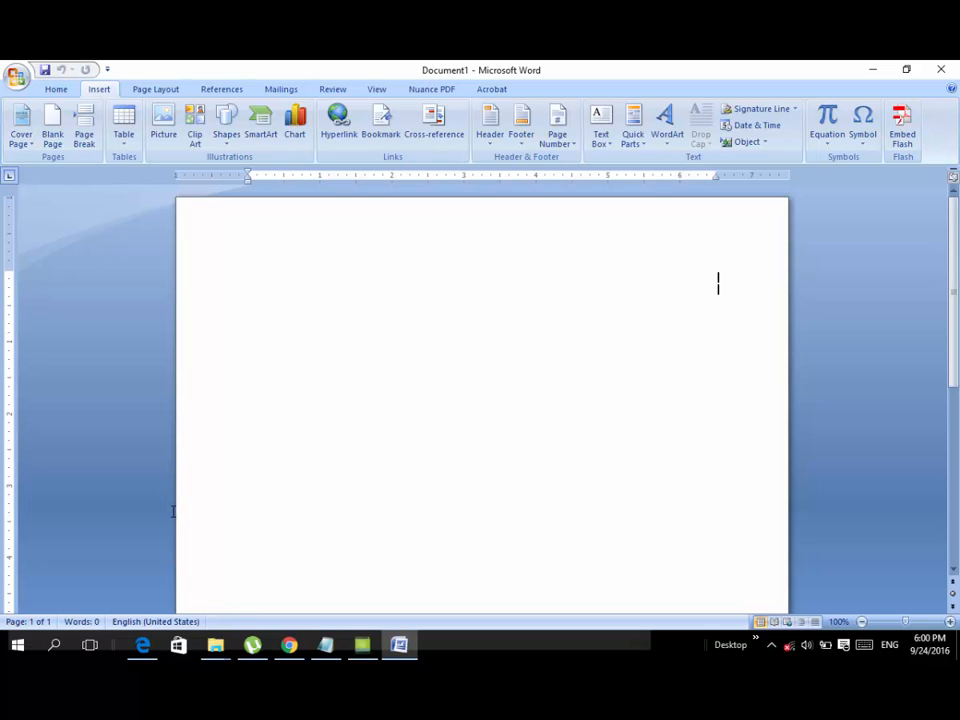
Add the line "now pictures are importing" to the Notepad notes, and return to the first picture in the Word document.
key("alt+Tab")
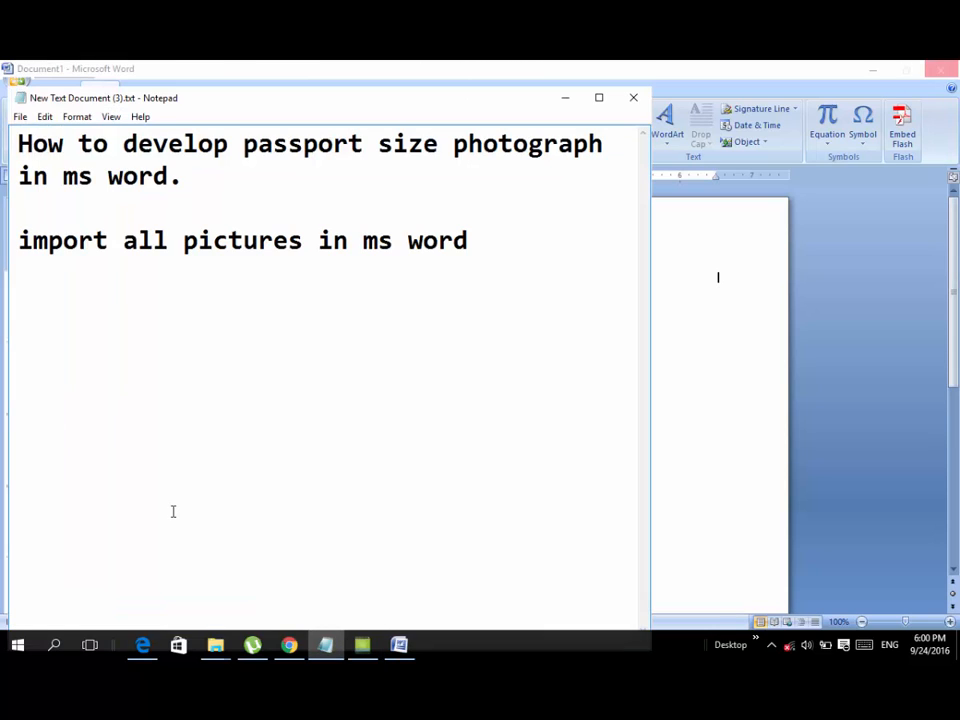
type("now picture")
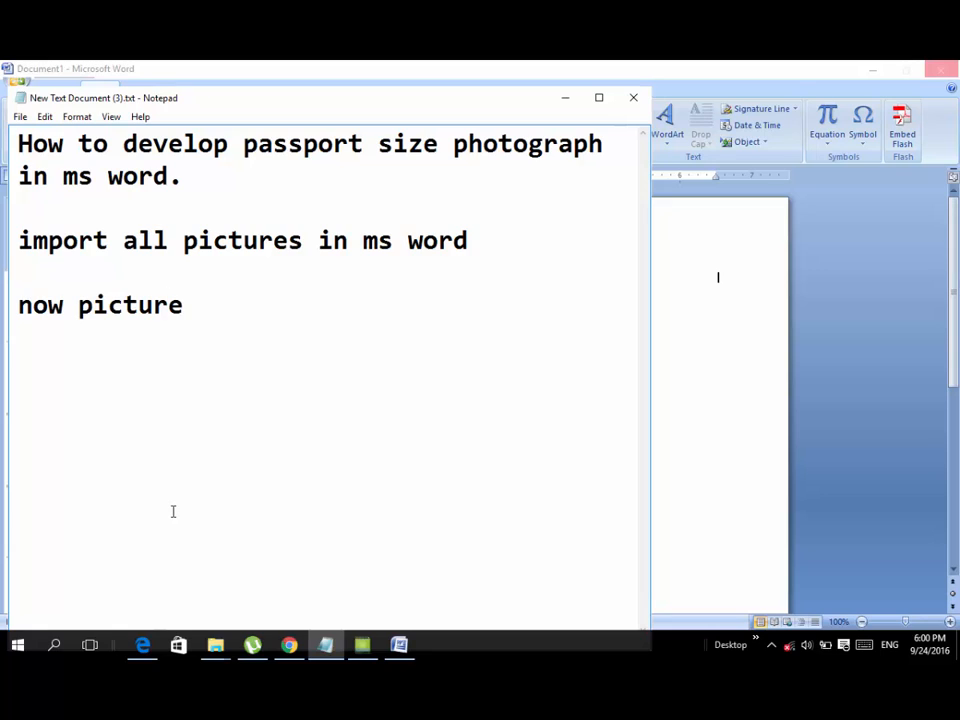
type("s are importing")
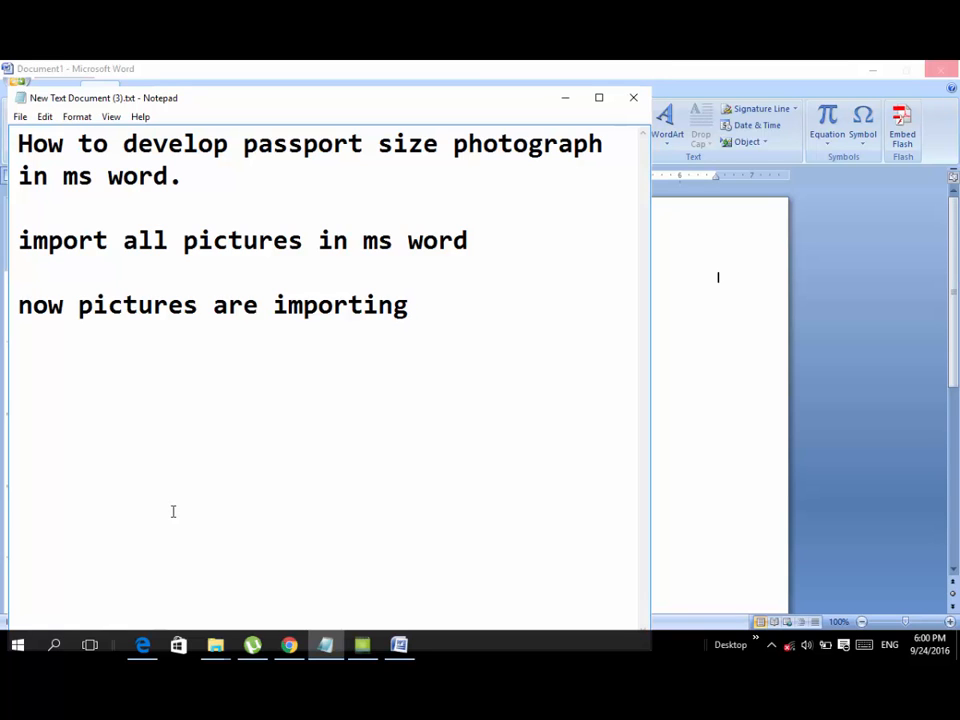
key("alt+Tab")
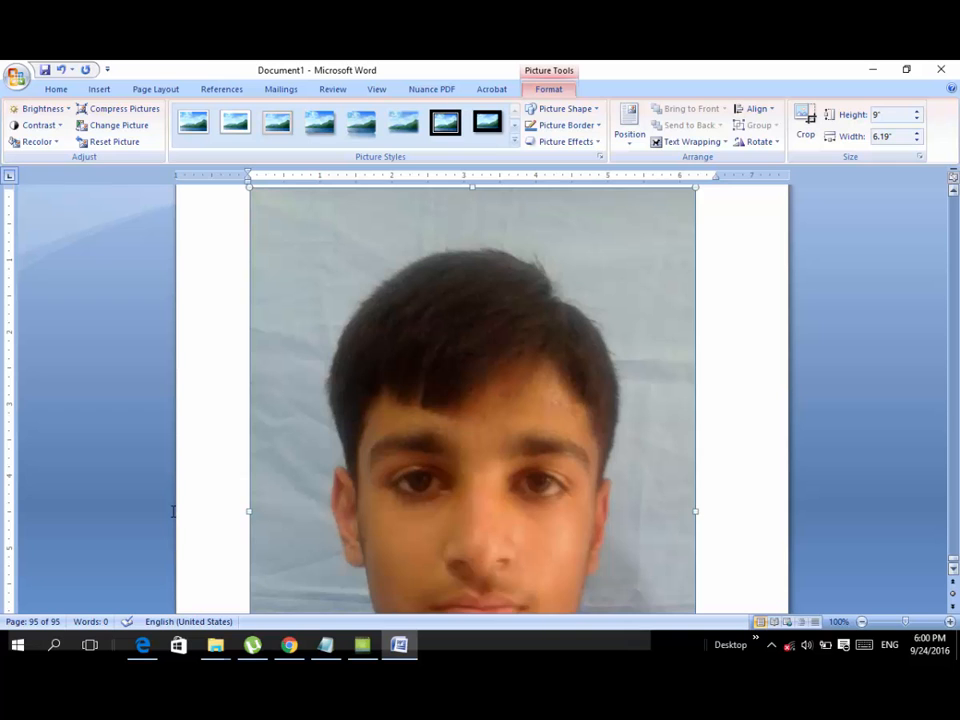
left_click_drag(953, 558, 953, 184)
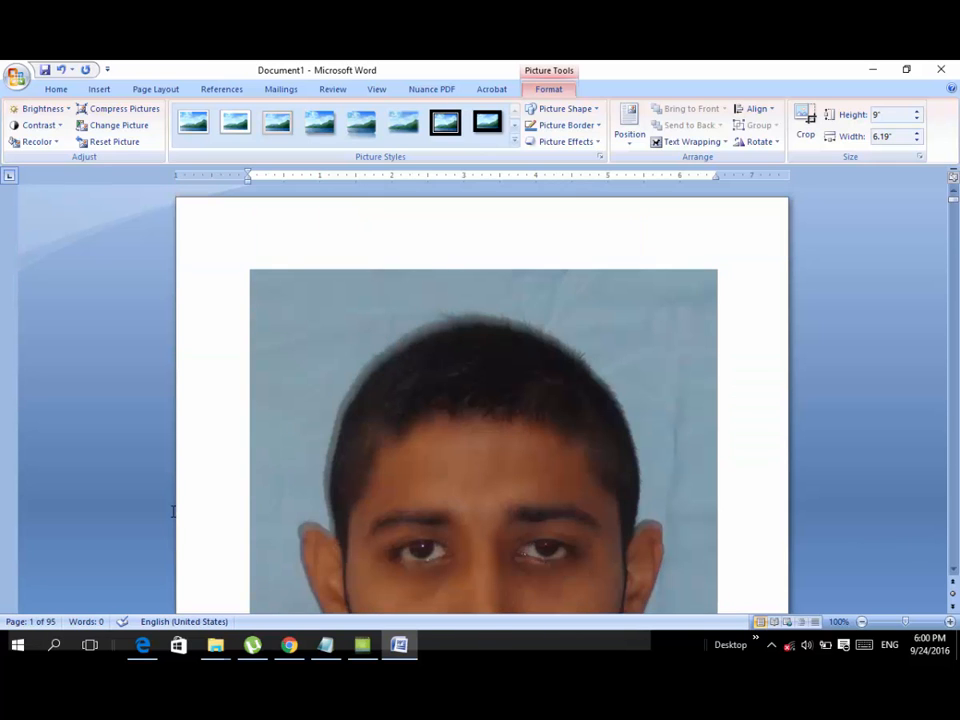
Switch to Notepad and add the line "pasport size 1.5*1" below the importing note, separated by a blank line.
key("alt+Tab")
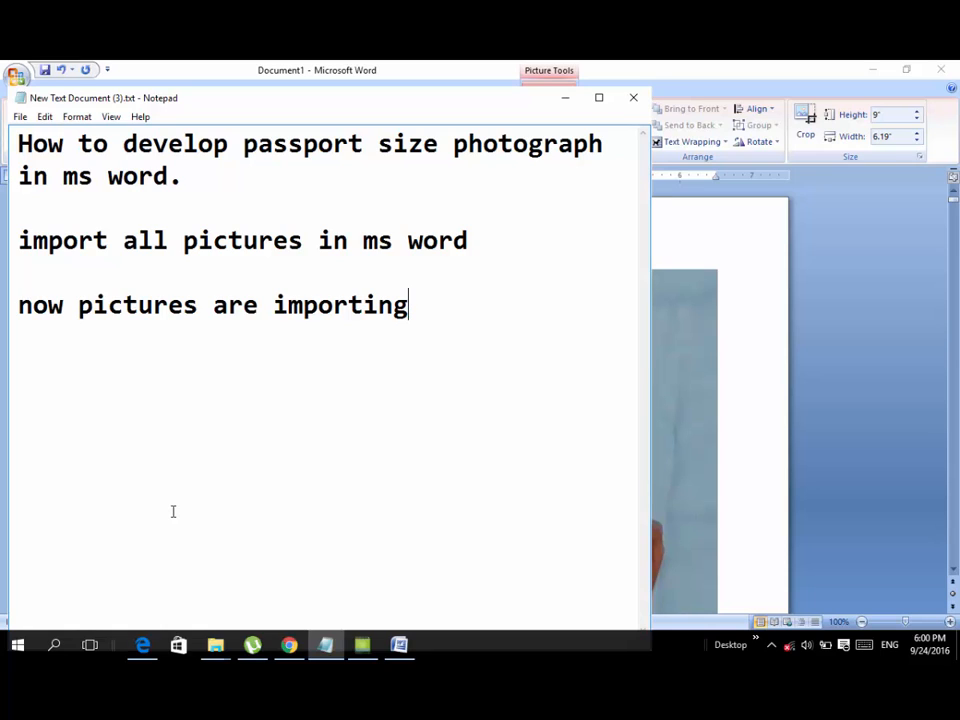
key("Return")
type("h")
key("BackSpace")
key("Return")
type("pasport size")
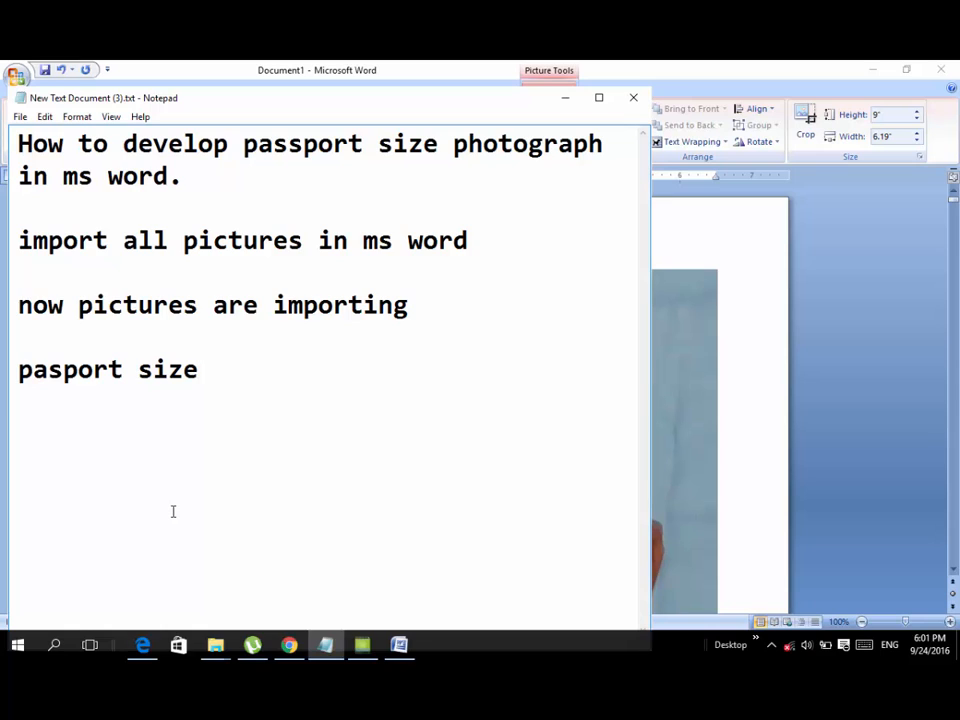
type(" 1.5*1")
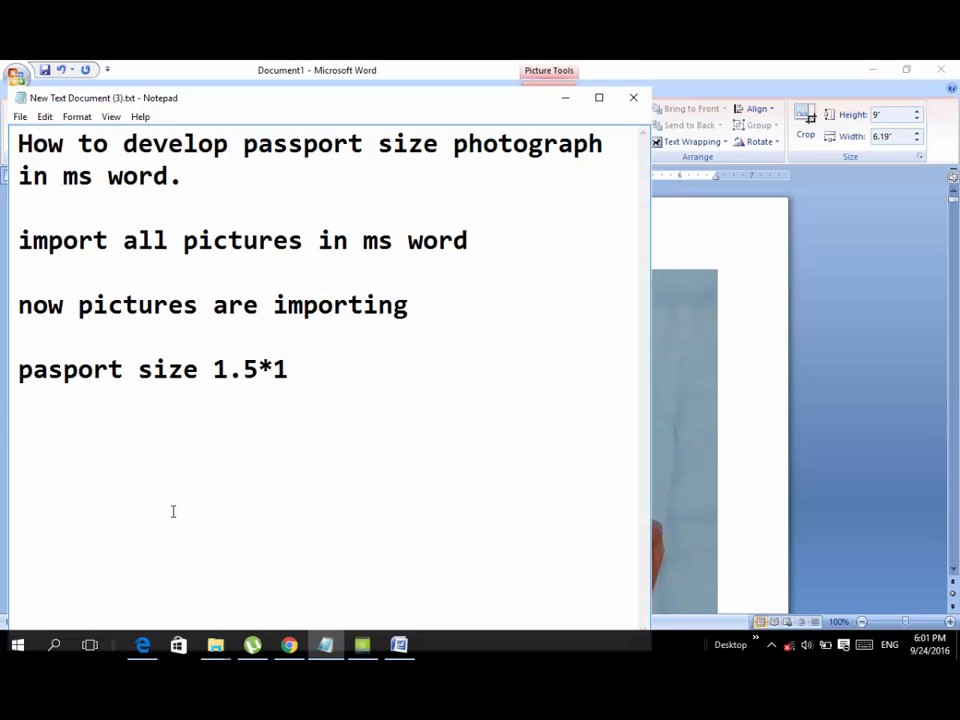
Add the line "how i set pic size in ms word" beneath the passport size note in Notepad.
key("alt+Tab")
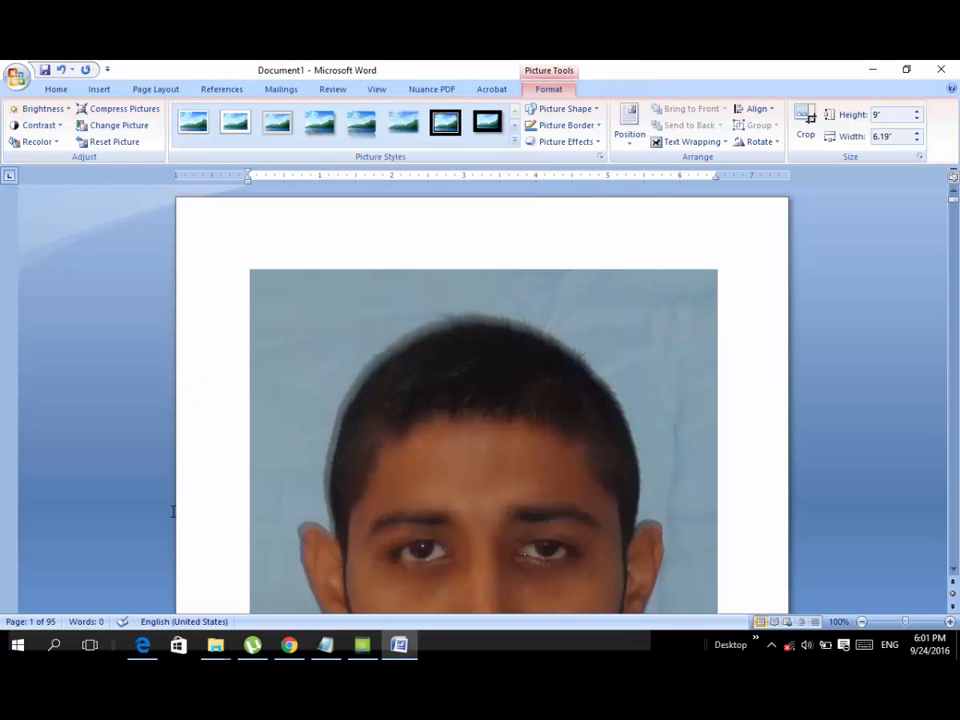
key("alt+Tab")
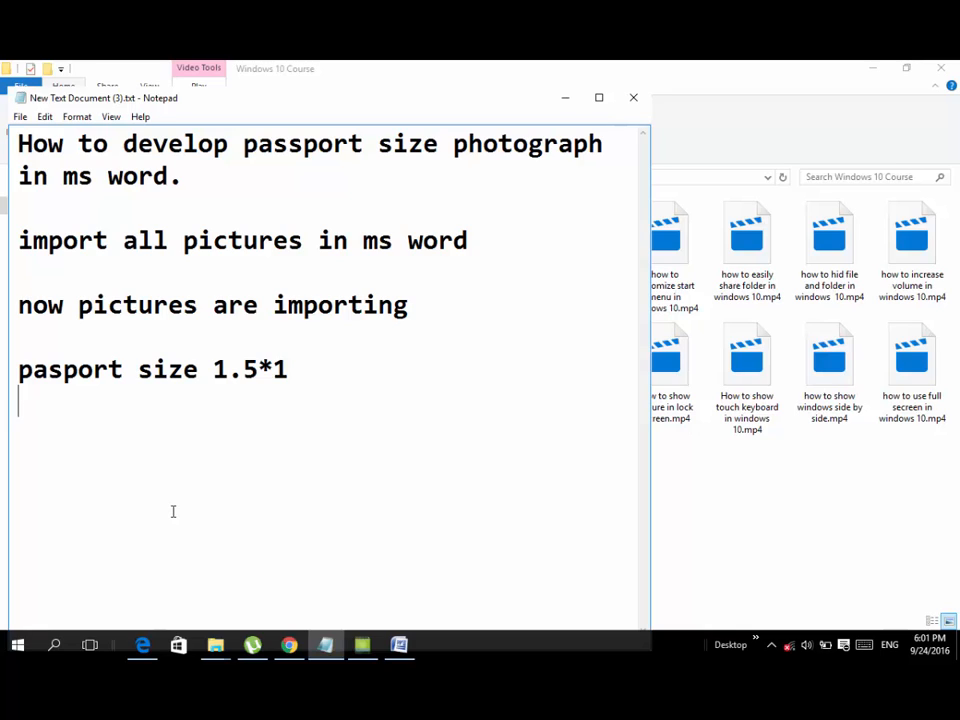
type("how i")
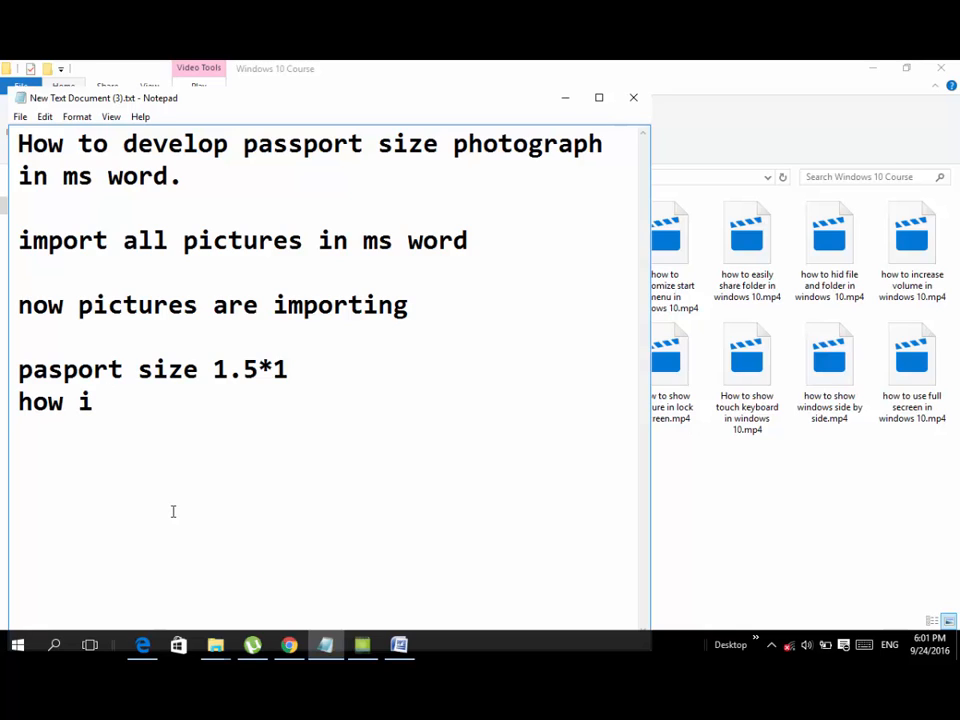
type(" se")
key("BackSpace")
type("t pic siz")
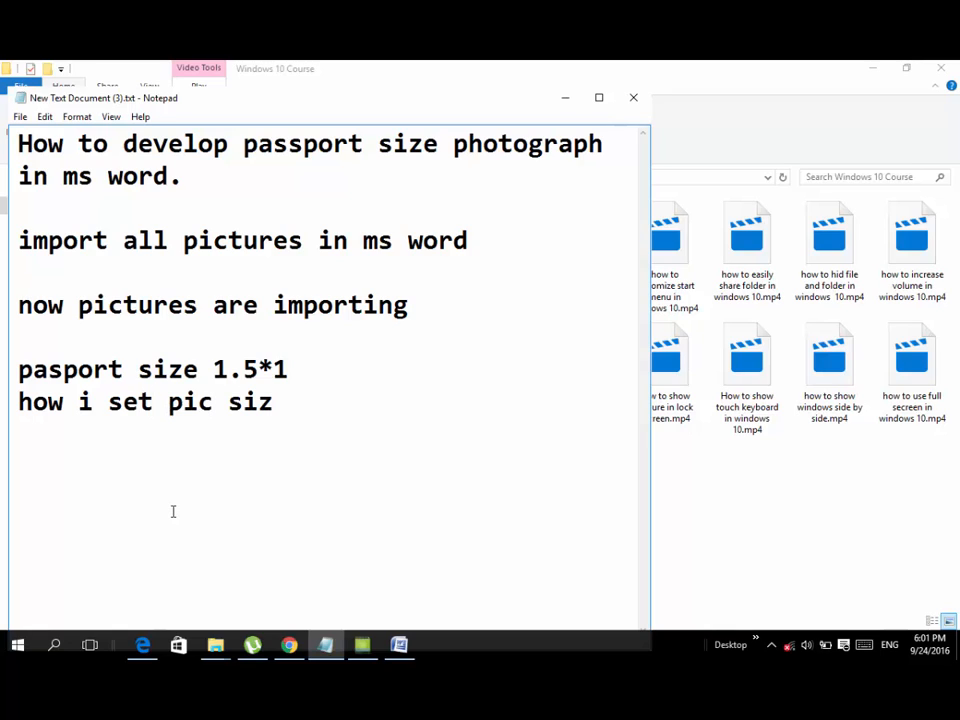
type("e in ms wor")
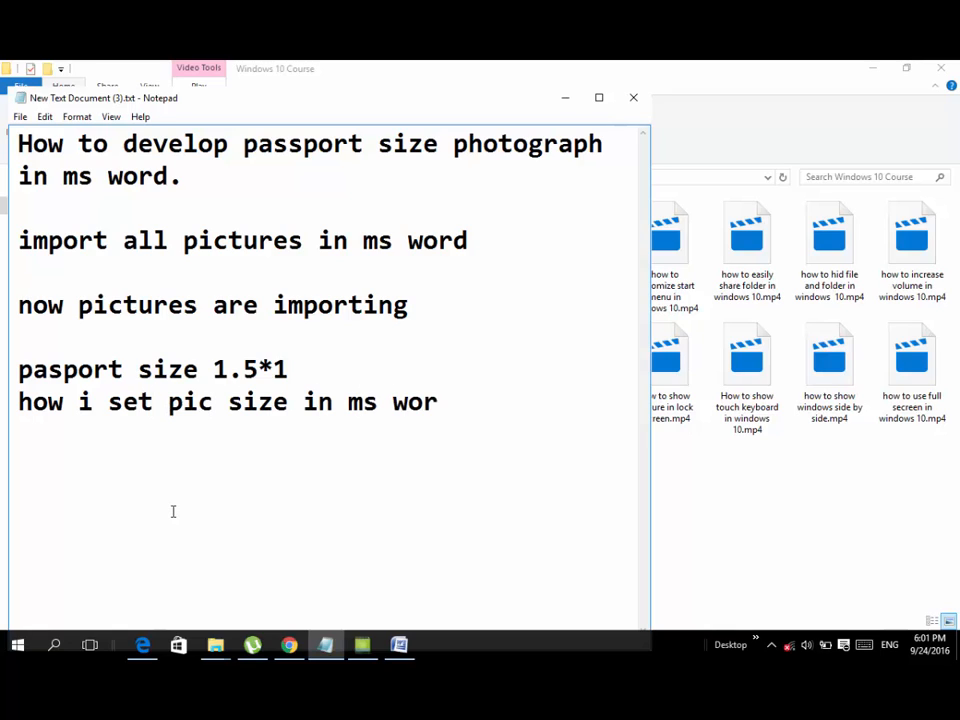
type("d")
key("Return")
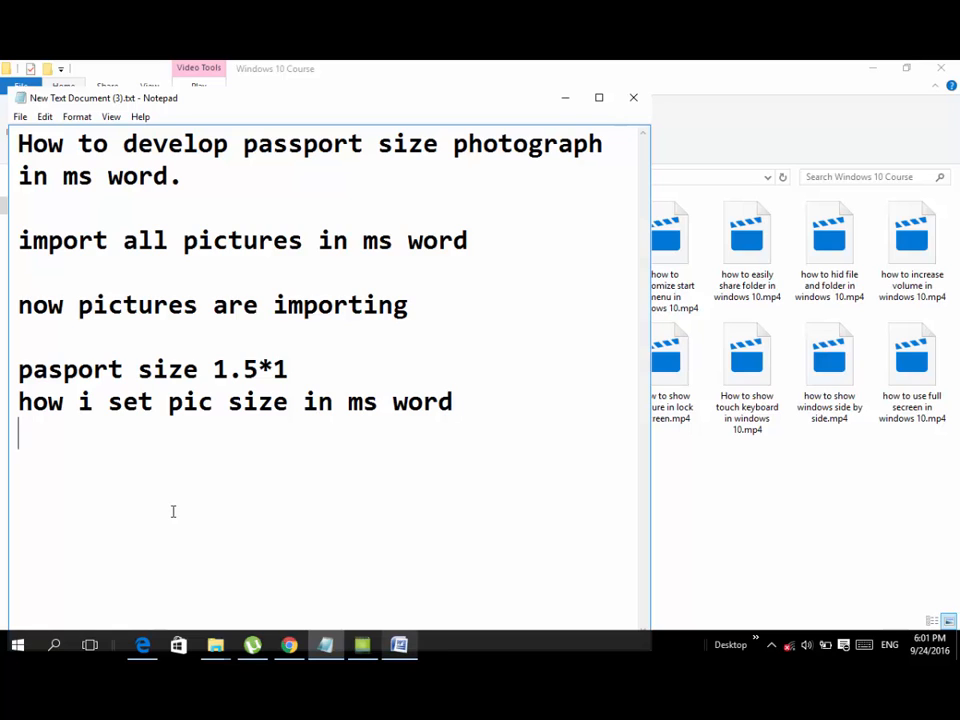
Select the first picture in Word, and add the line "double click on picture" to the Notepad notes.
key("alt+Tab")
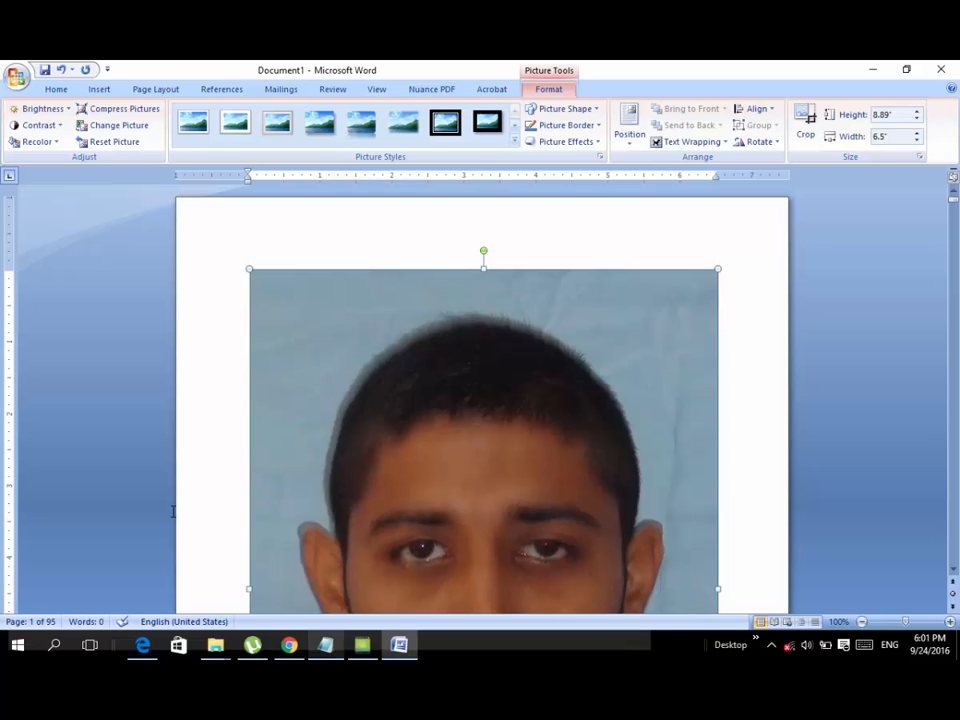
key("alt+Tab")
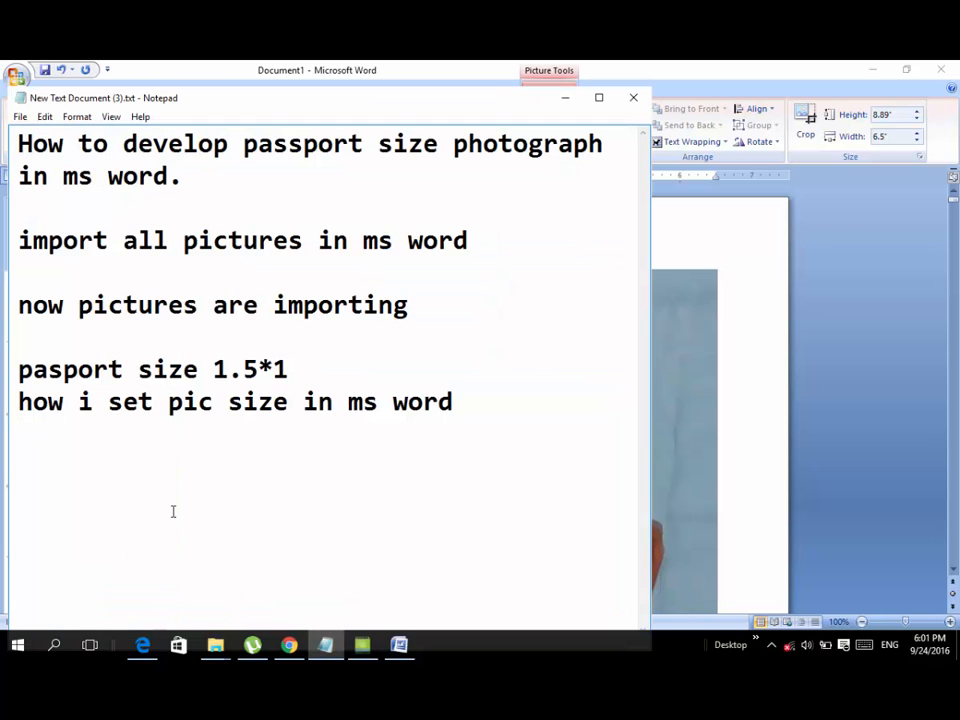
type("double  l")
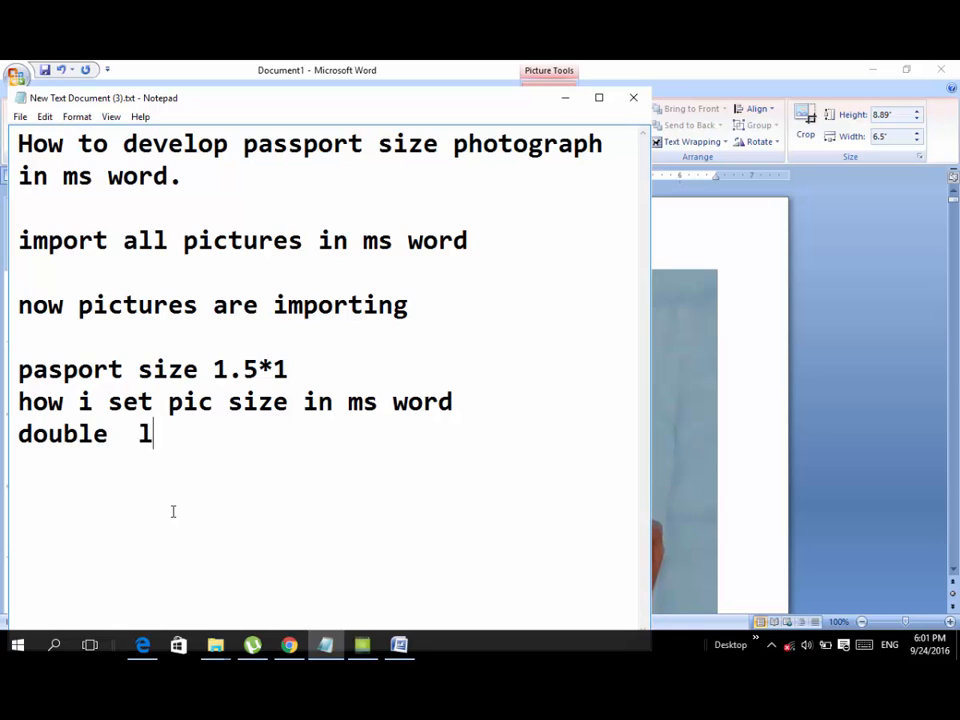
key("BackSpace")
type("click on pictgu")
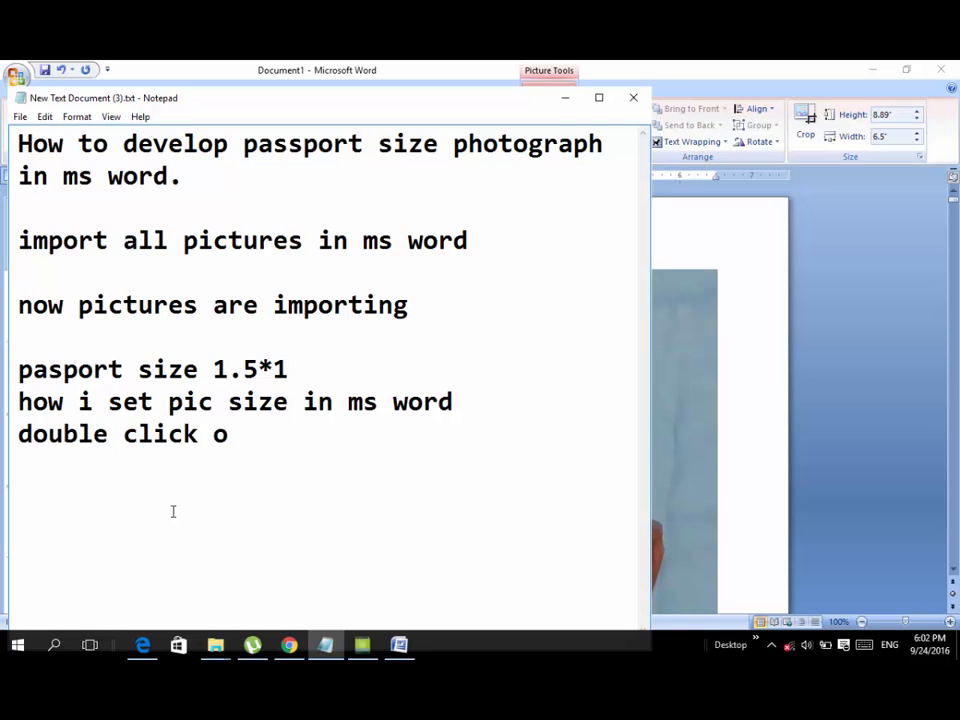
key("BackSpace")
key("BackSpace")
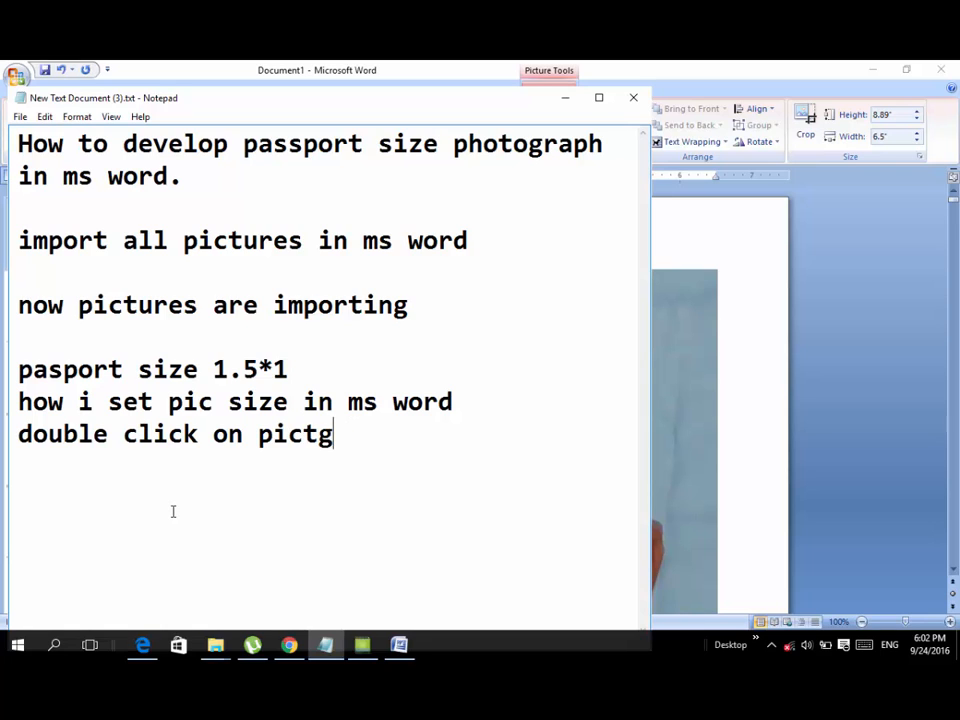
type("ure")
Switch to Word and set the page 2 picture's height to 1.5" and its width to 1".
key("alt+Tab")
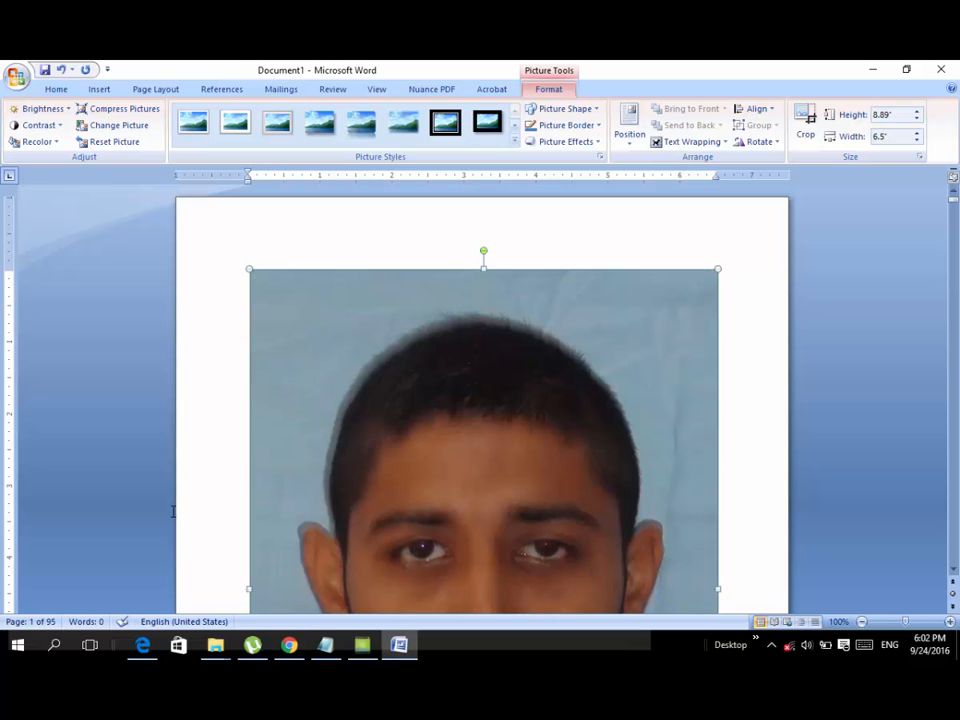
scroll(172, 511, "down", 6)
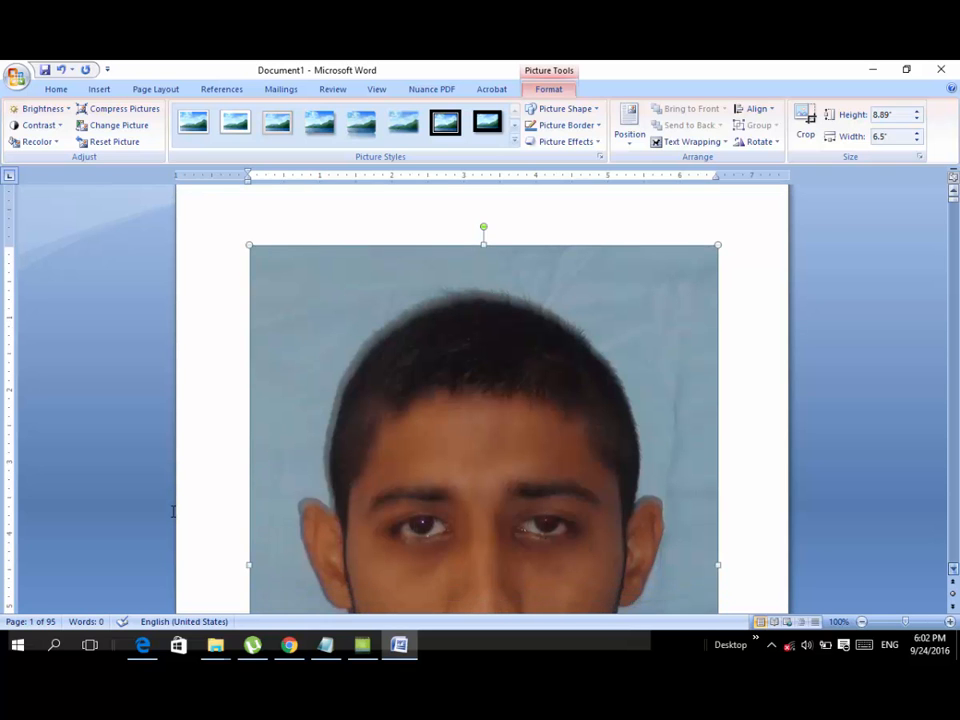
scroll(172, 511, "down", 7)
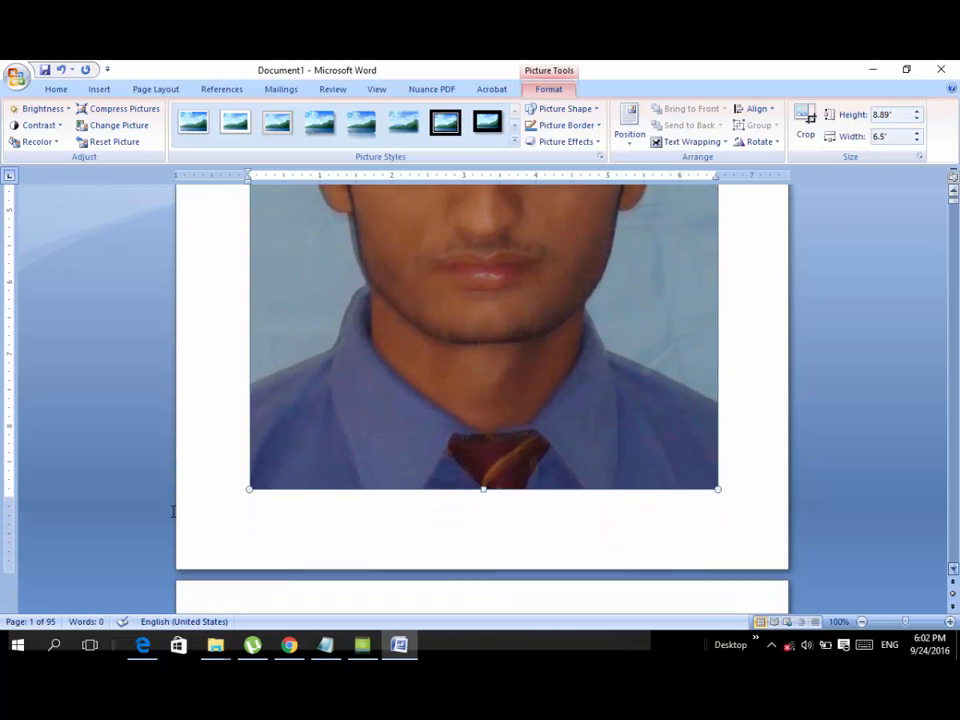
scroll(172, 511, "down", 4)
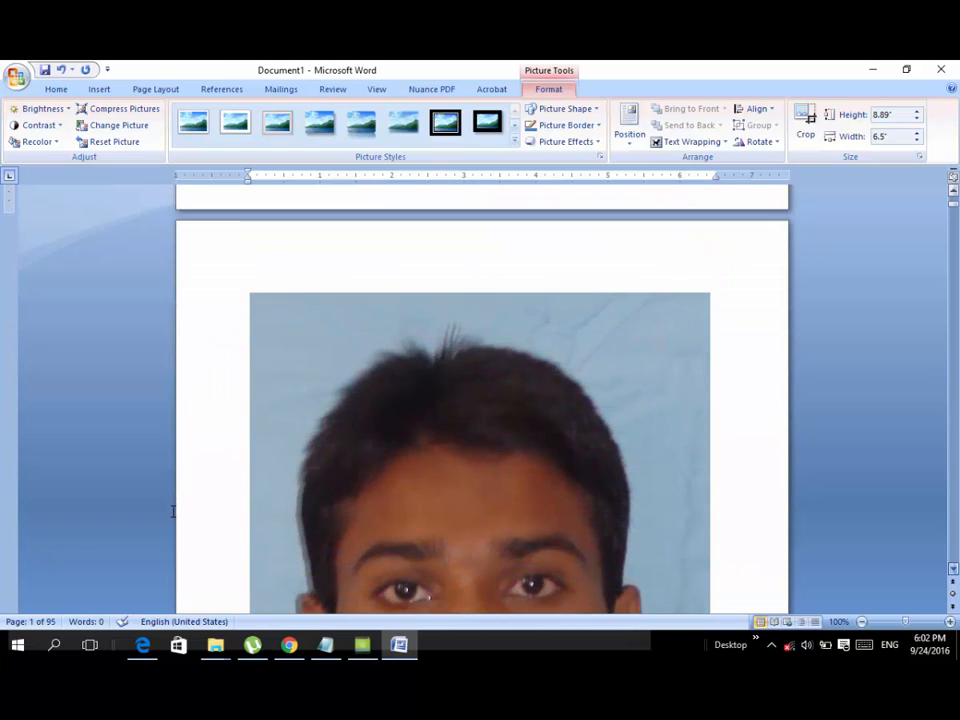
left_click(173, 511)
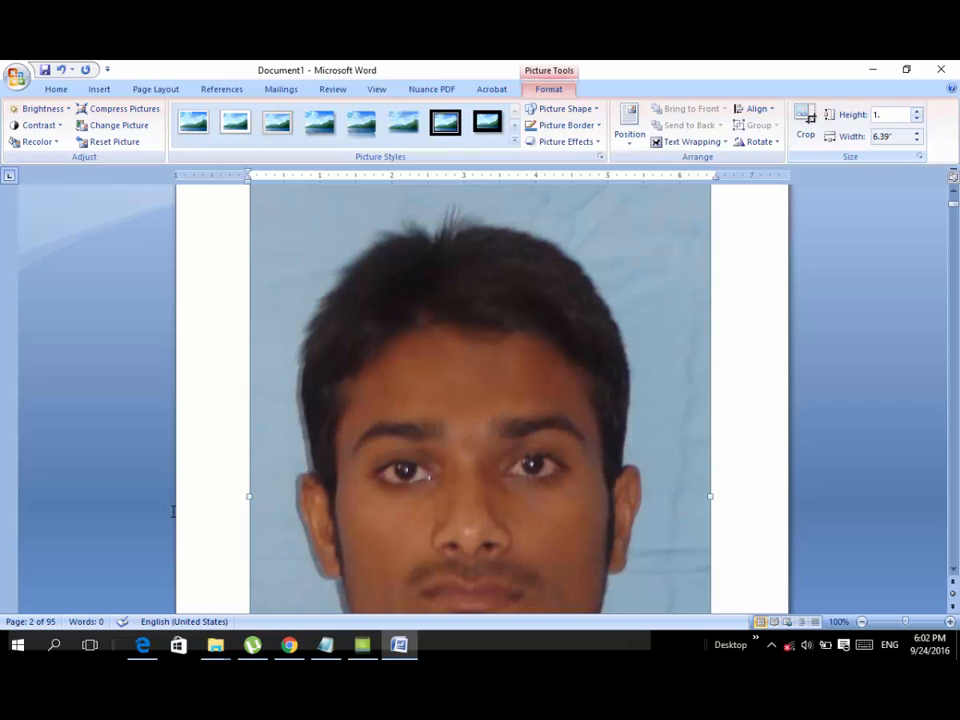
key("Return")
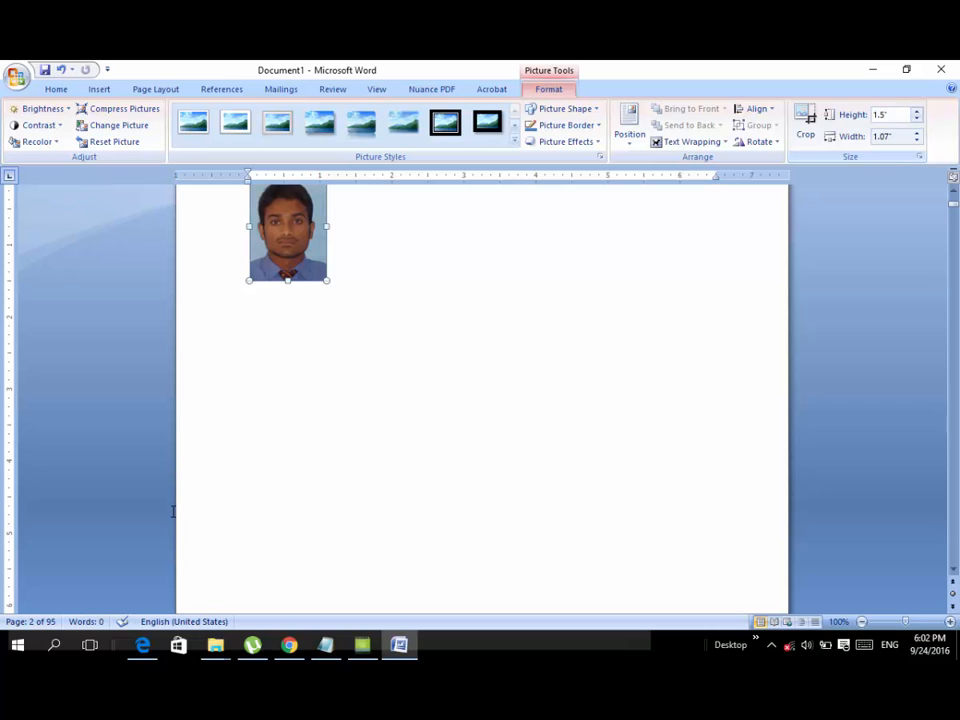
key("Tab")
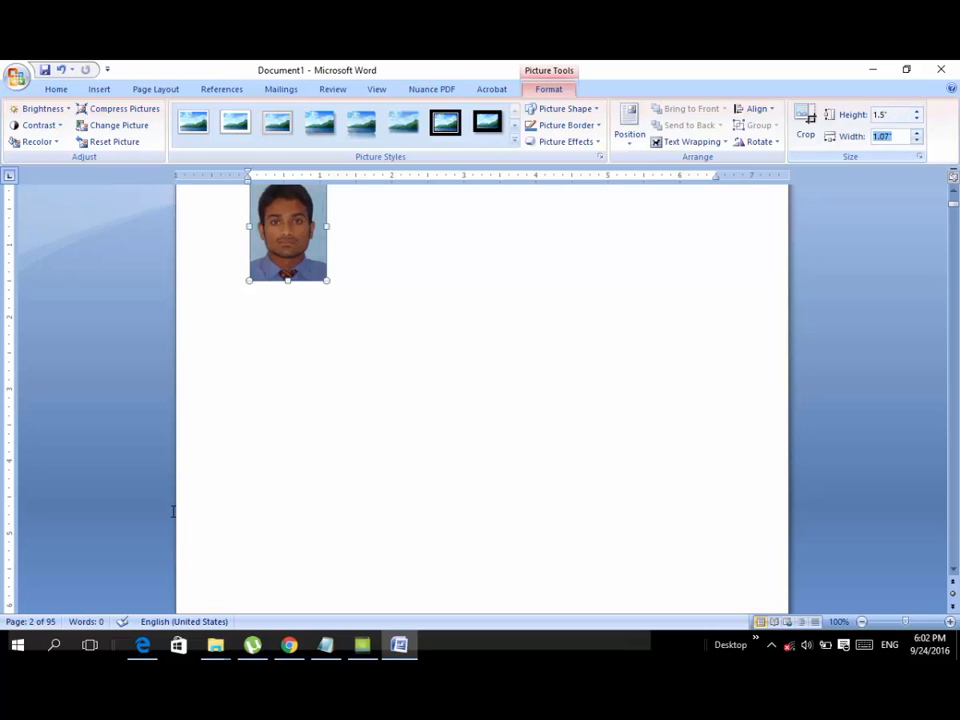
type("1")
key("Return")
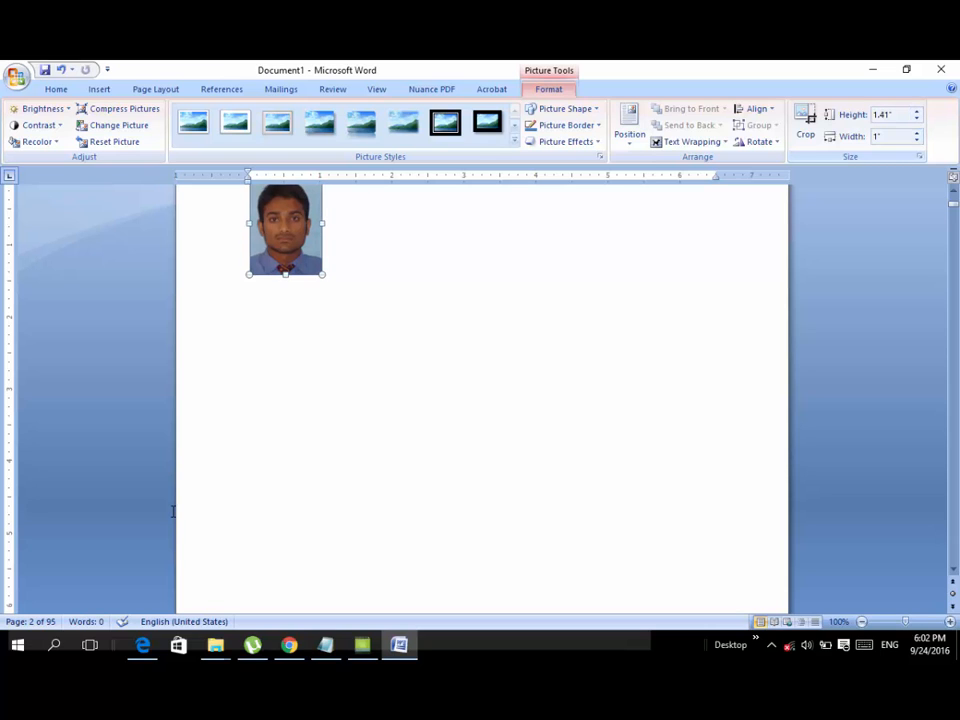
Turn off Lock aspect ratio and Relative to original picture size in the page 2 picture's Size settings.
key("Down")
key("Down")
key("Down")
key("Down")
key("Down")
key("Down")
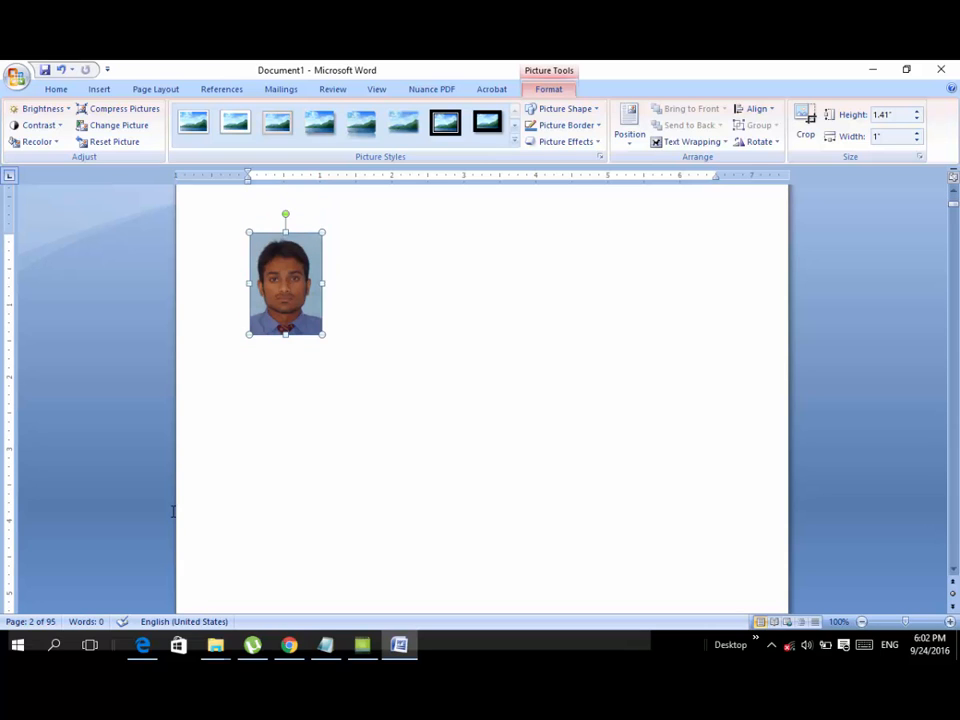
key("shift+F10")
key("Up")
key("Up")
key("Up")
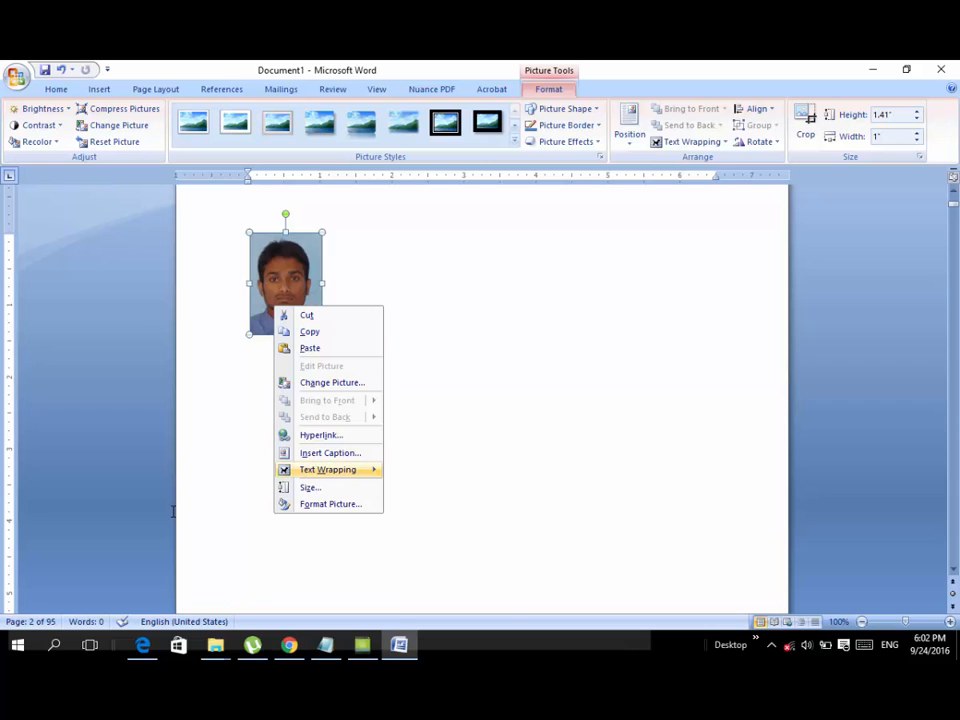
key("Right")
key("Left")
key("Down")
key("Return")
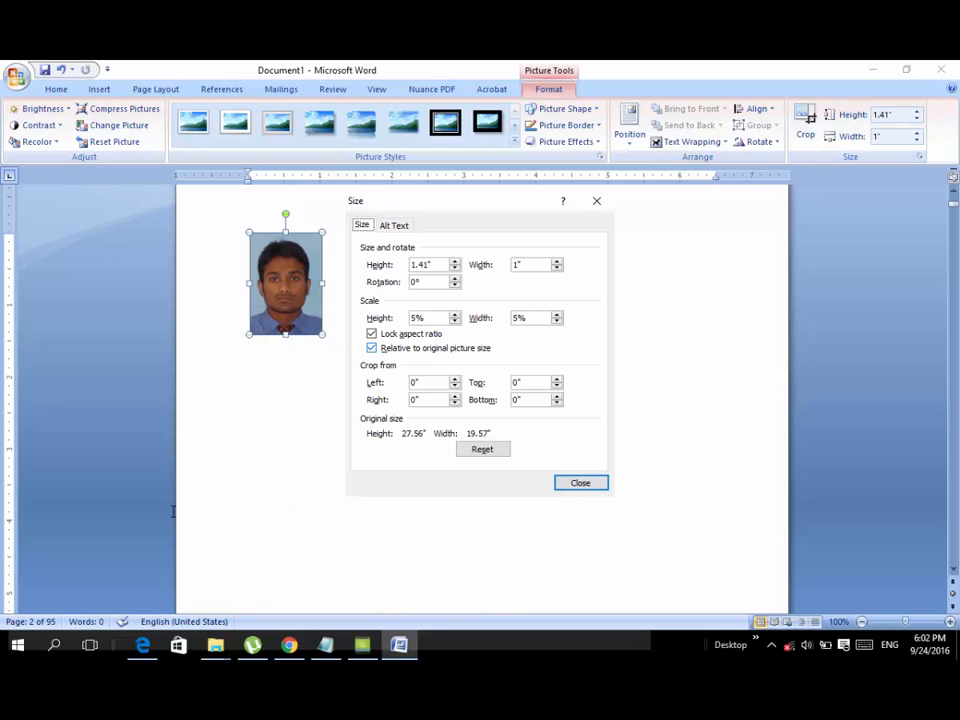
left_click(372, 348)
left_click(372, 334)
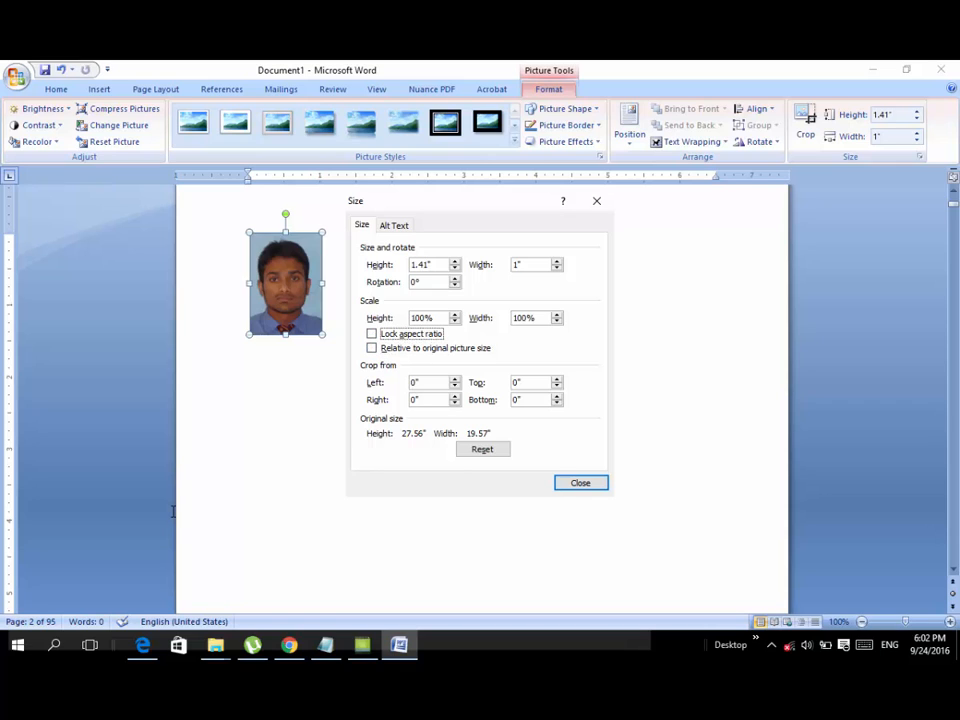
key("Return")
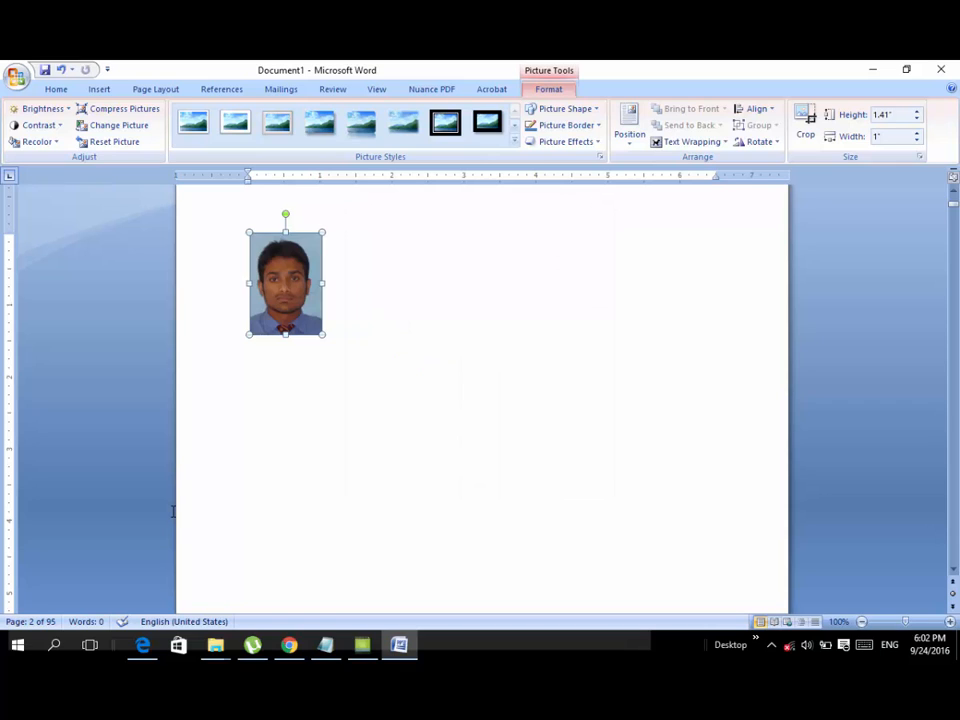
Set the page 2 picture's height to 1.5" and leave the picture selected.
left_click(884, 115)
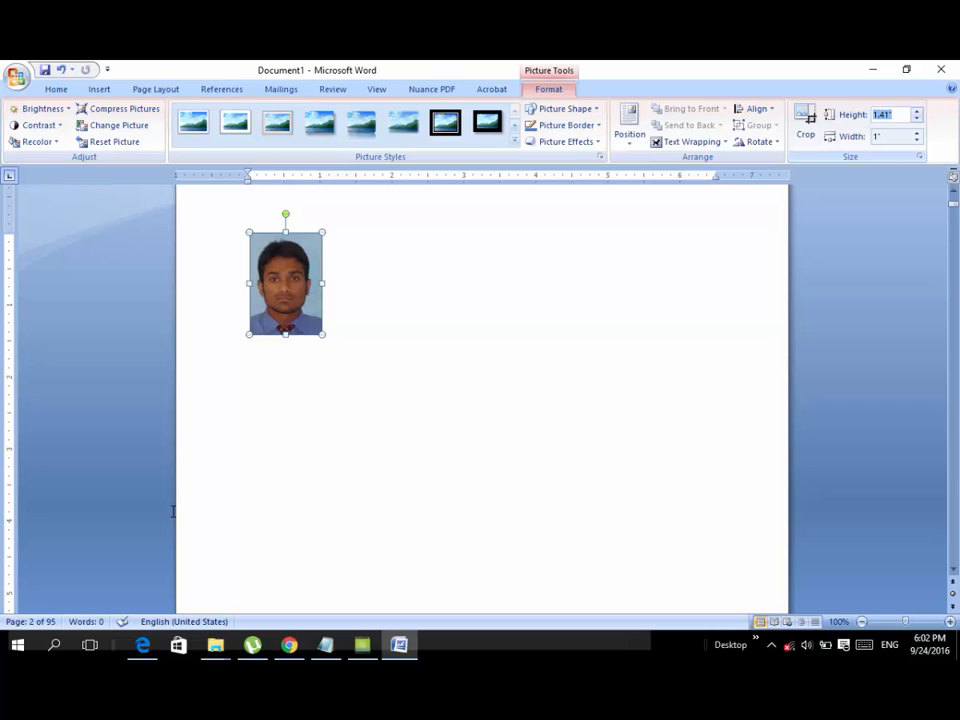
type("1.5")
key("Return")
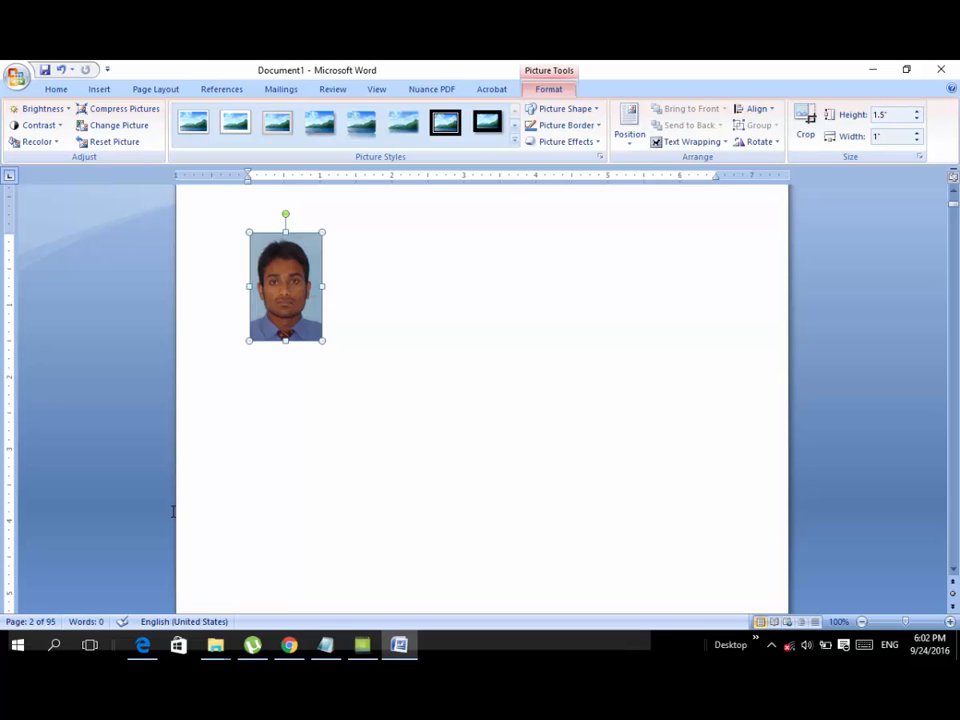
key("Right")
key("shift+Left")
key("Right")
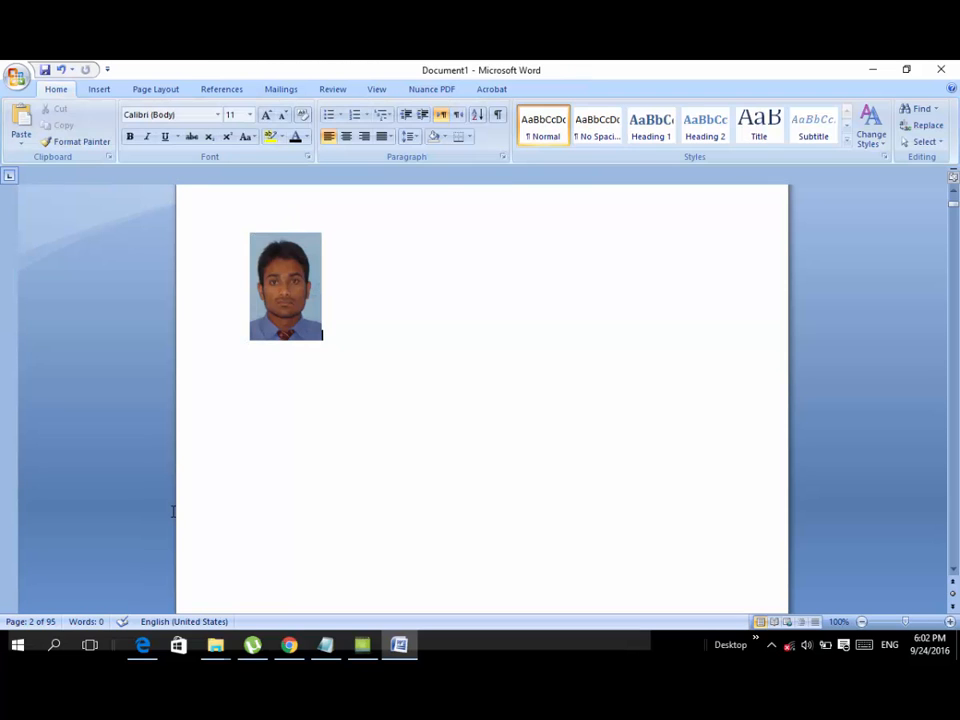
key("shift+Left")
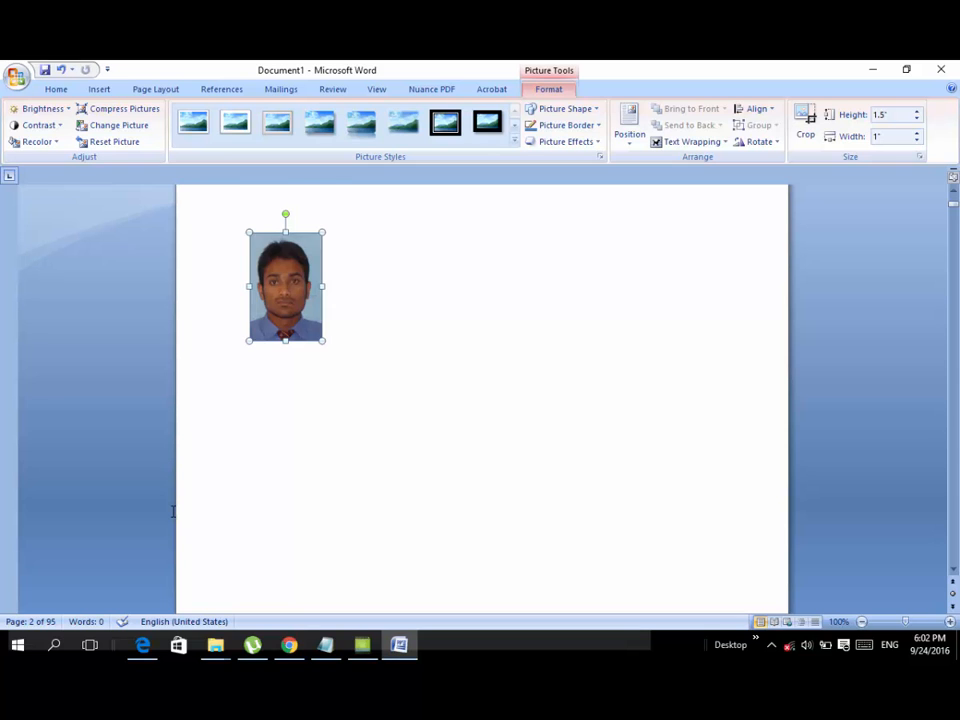
Switch to Notepad and add the line "passport size picture in ms word is prepared" below the double click note.
key("alt+Tab")
key("Return")
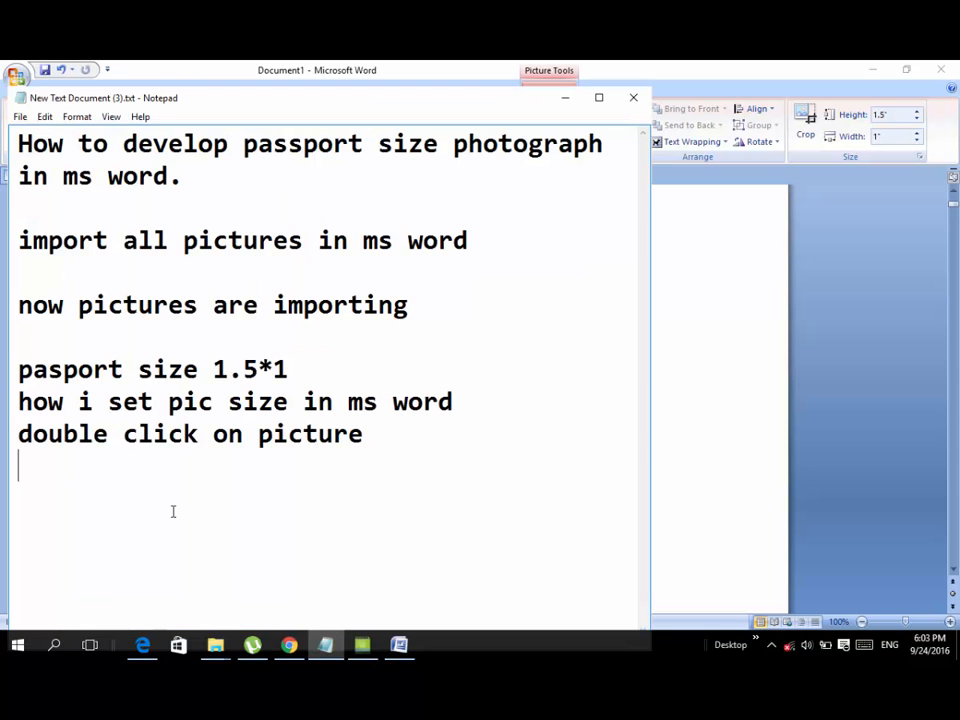
type("passw")
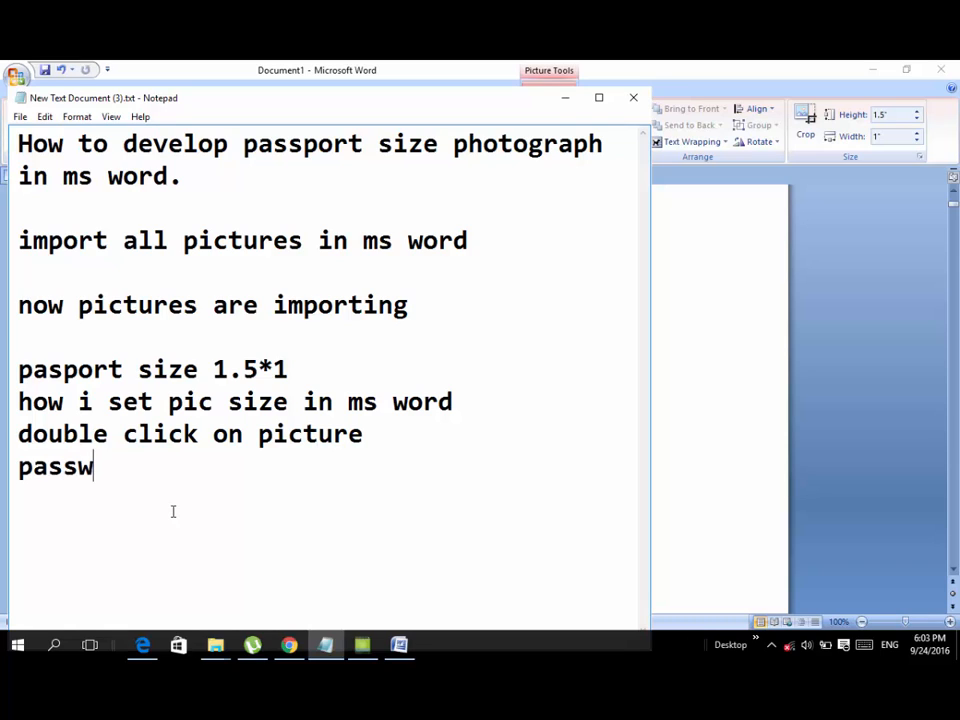
key("BackSpace")
type("port size pic")
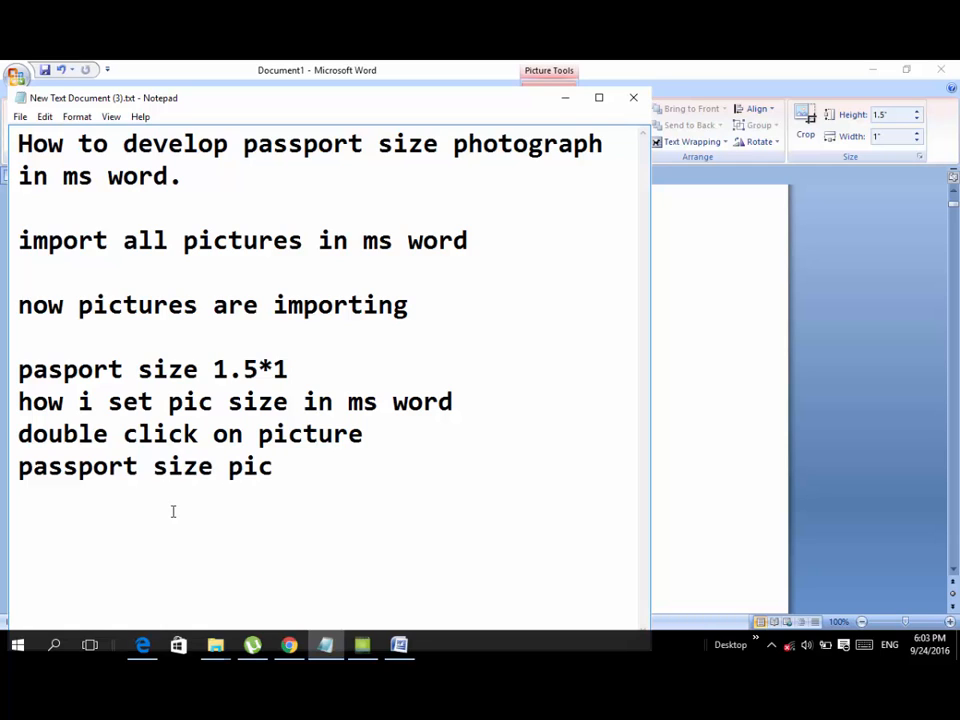
type("ture in")
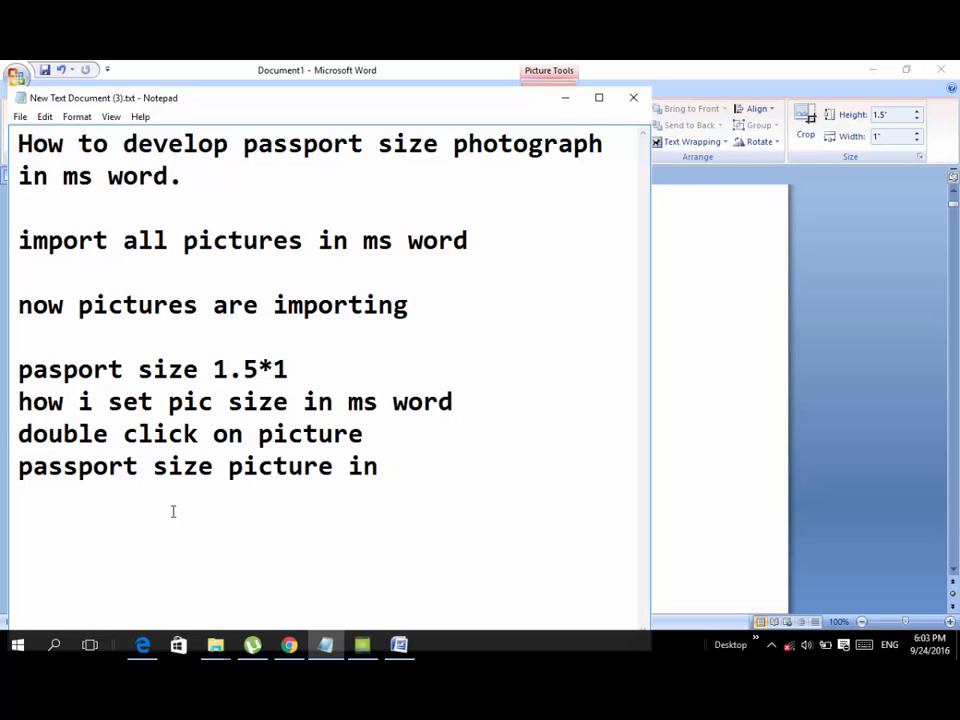
type(" ms word")
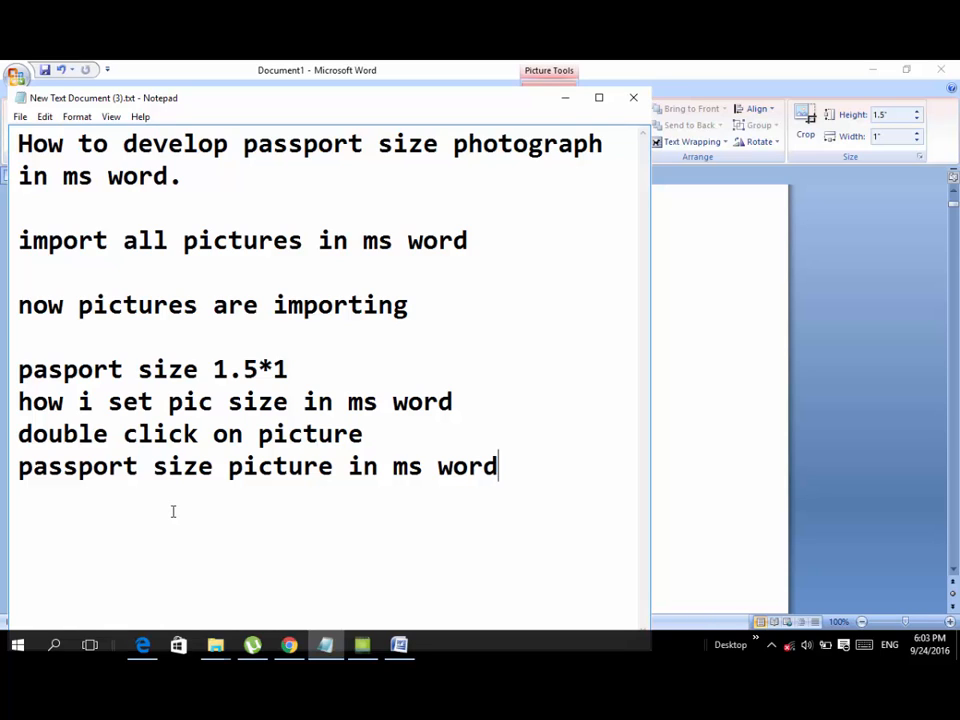
type("is pre")
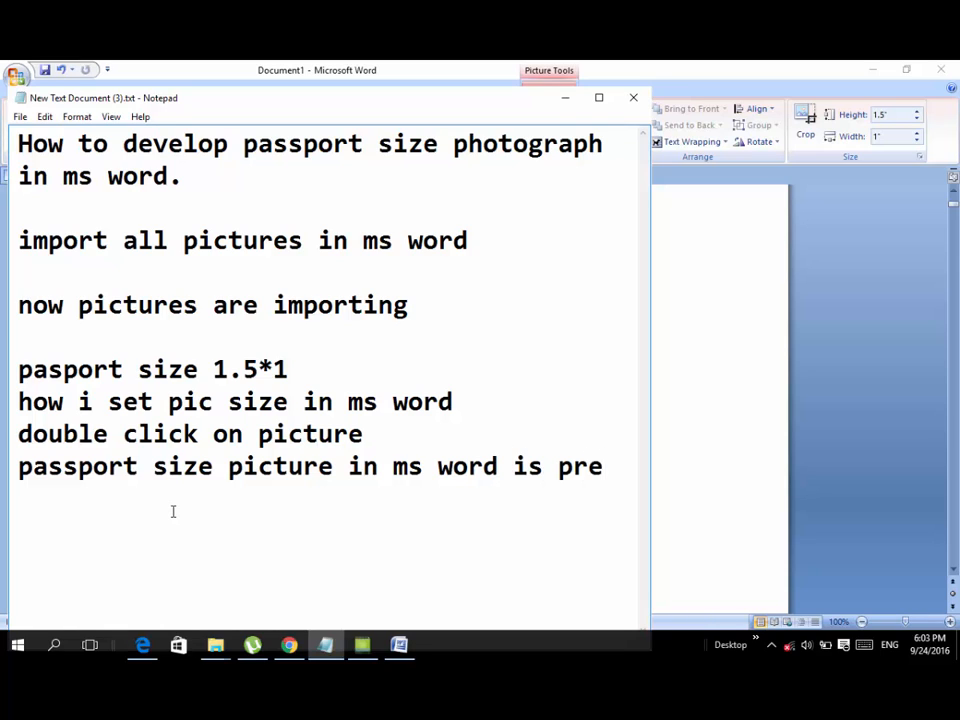
type("pared")
key("Return")
key("Return")
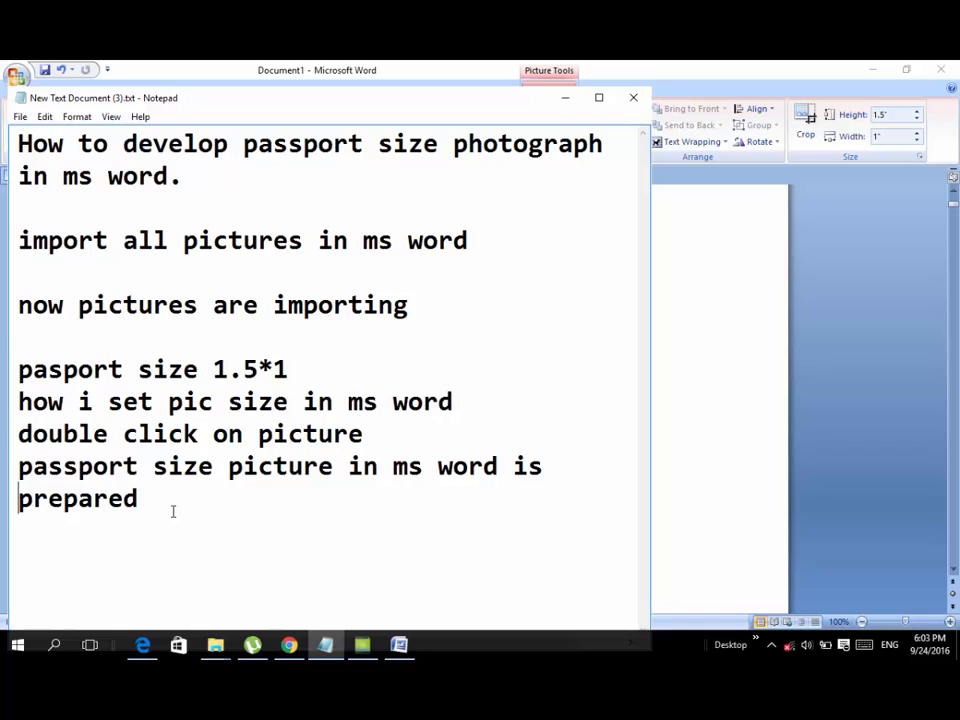